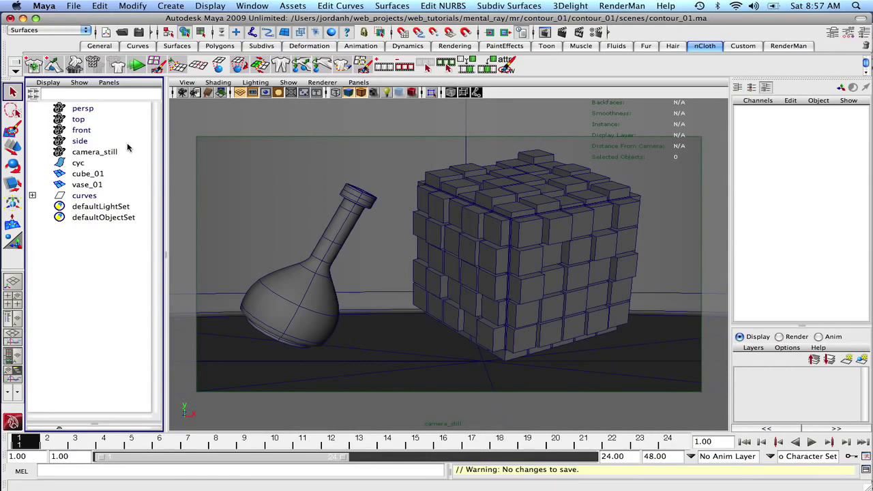
Show camera_still's attributes side by side with the Render Settings window
{"action": "left_click", "coordinate": [96, 153]}
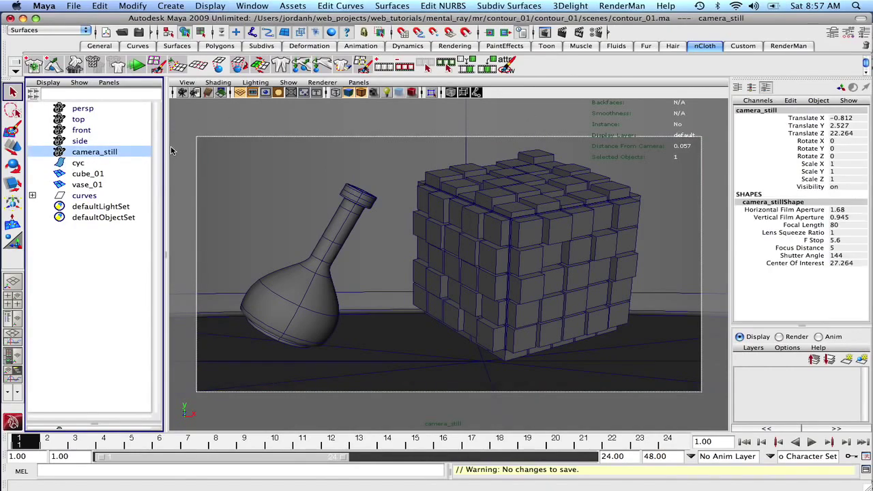
{"action": "key", "text": "ctrl+a"}
{"action": "mouse_move", "coordinate": [614, 15]}
{"action": "left_mouse_down"}
{"action": "mouse_move", "coordinate": [105, 15]}
{"action": "mouse_move", "coordinate": [144, 17]}
{"action": "left_mouse_up"}
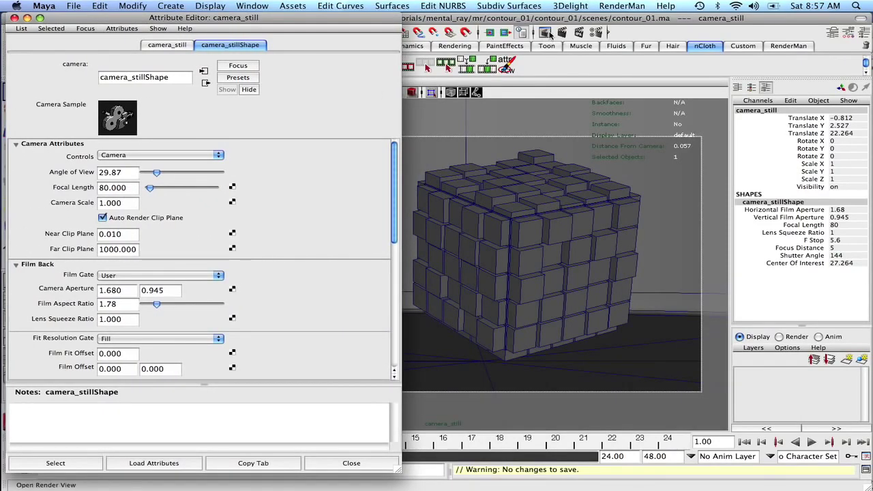
{"action": "left_click", "coordinate": [597, 33]}
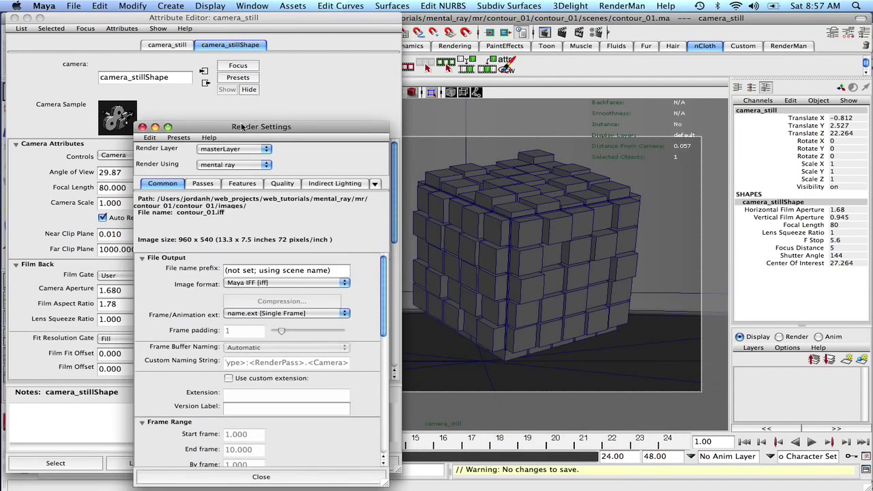
{"action": "left_click_drag", "start_coordinate": [242, 129], "coordinate": [520, 19]}
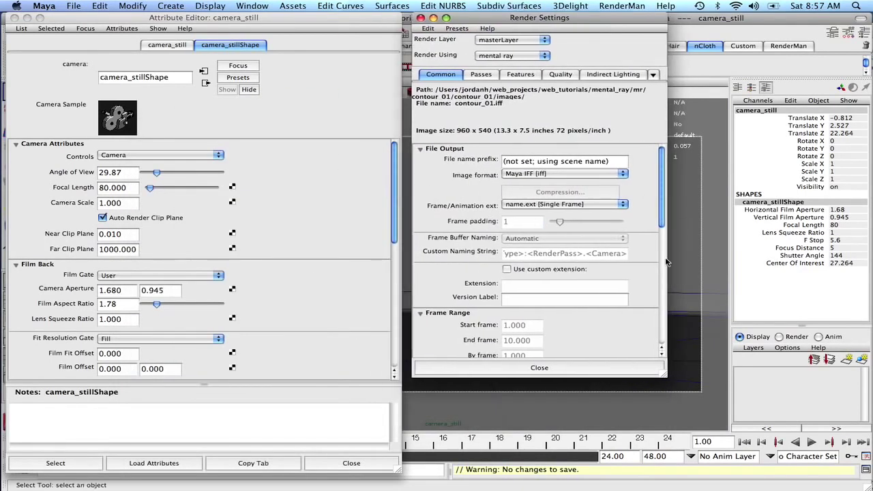
{"action": "left_click_drag", "start_coordinate": [662, 209], "coordinate": [686, 368]}
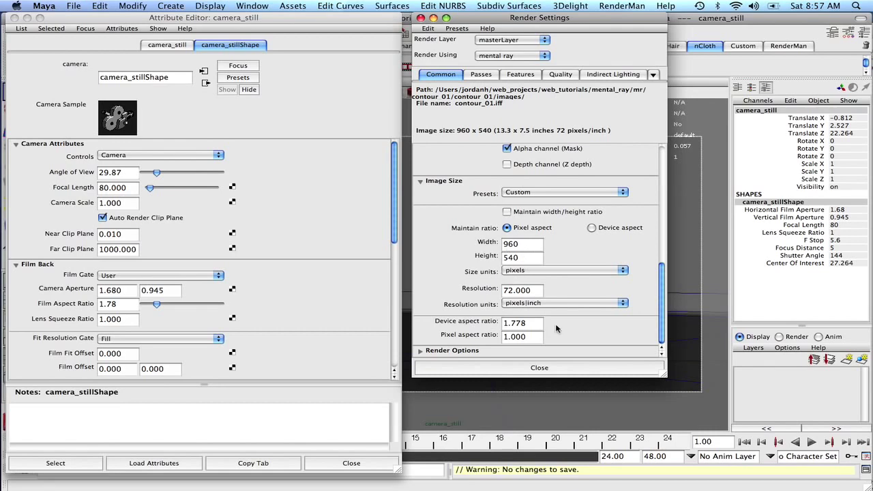
Turn off Enable Default Light and compare the device aspect ratio with the camera's 1.78 film aspect
{"action": "left_click", "coordinate": [421, 352]}
{"action": "scroll", "coordinate": [542, 291], "scroll_direction": "down", "scroll_amount": 3}
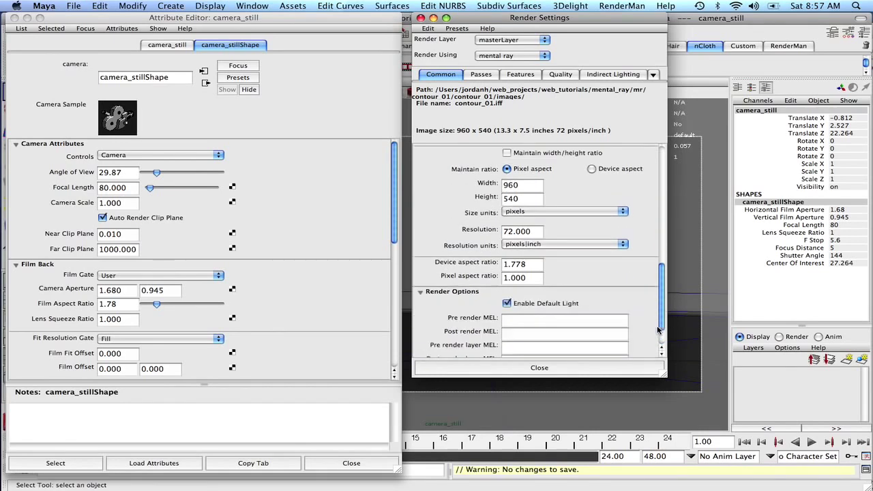
{"action": "left_click", "coordinate": [534, 266]}
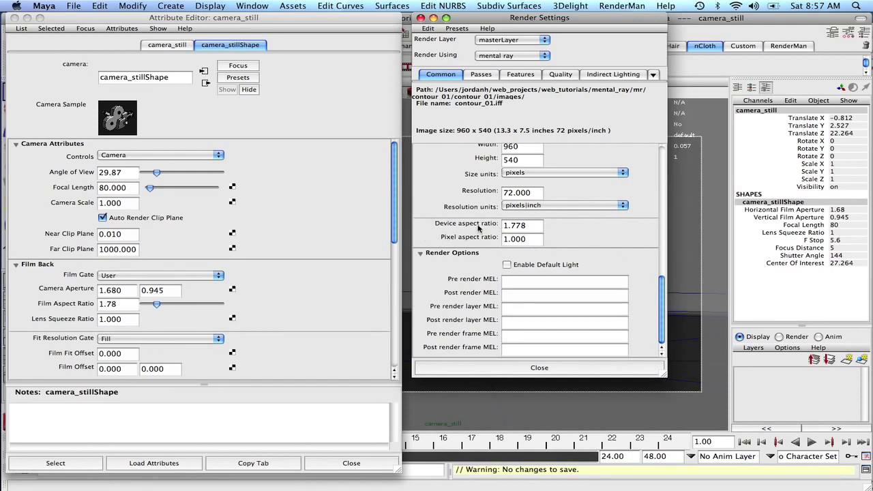
{"action": "key", "text": "Tab"}
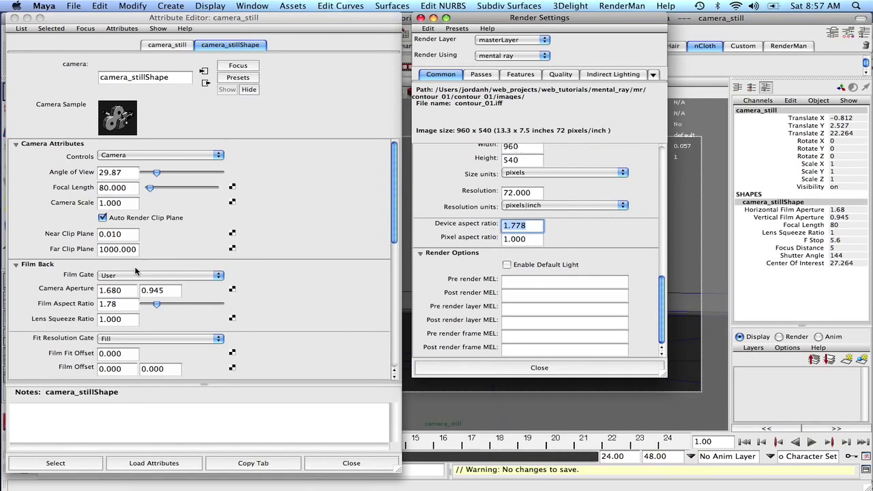
{"action": "left_click", "coordinate": [113, 303]}
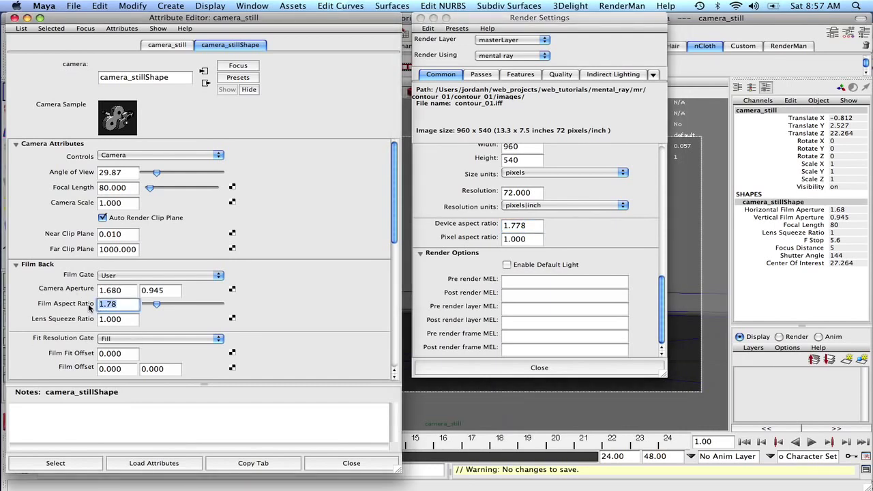
{"action": "left_click", "coordinate": [424, 23]}
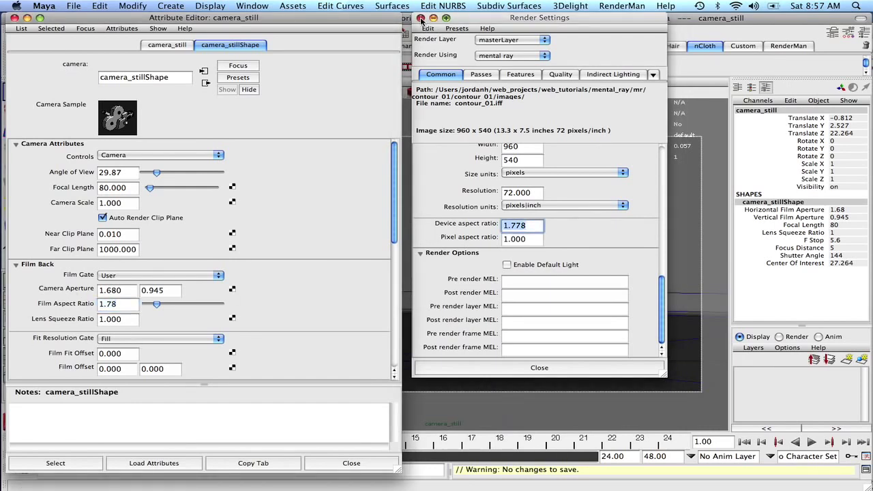
{"action": "left_click", "coordinate": [421, 19]}
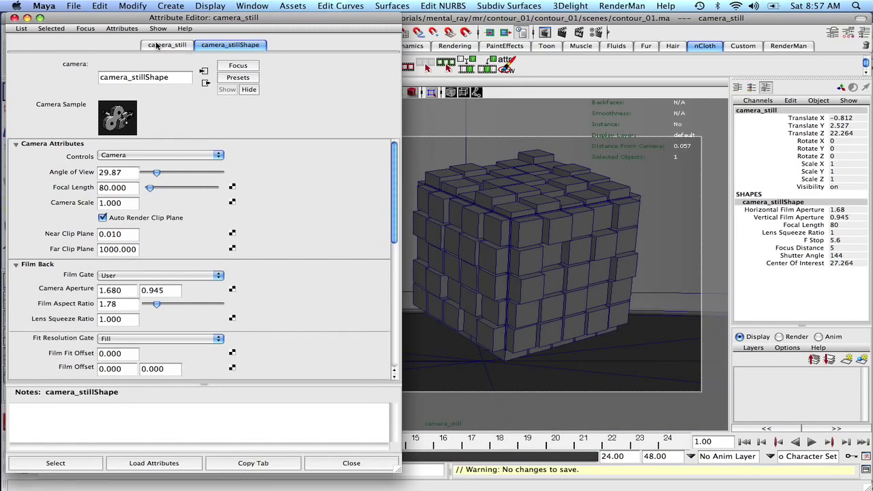
{"action": "left_click", "coordinate": [166, 45]}
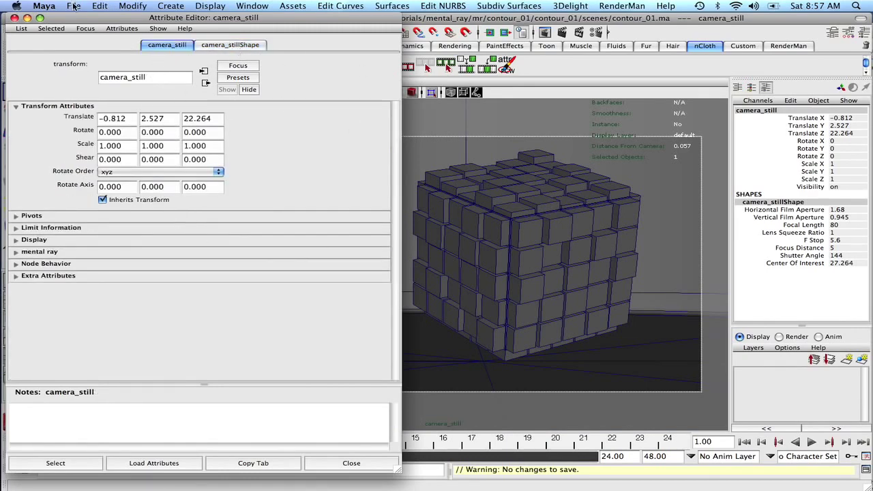
{"action": "mouse_move", "coordinate": [85, 19]}
{"action": "left_mouse_down"}
{"action": "mouse_move", "coordinate": [97, 5]}
{"action": "mouse_move", "coordinate": [81, 19]}
{"action": "left_mouse_up"}
Verify in the Plug-in Manager that Mayatomr.bundle is loaded with auto load on
{"action": "left_click", "coordinate": [14, 18]}
{"action": "left_click", "coordinate": [252, 6]}
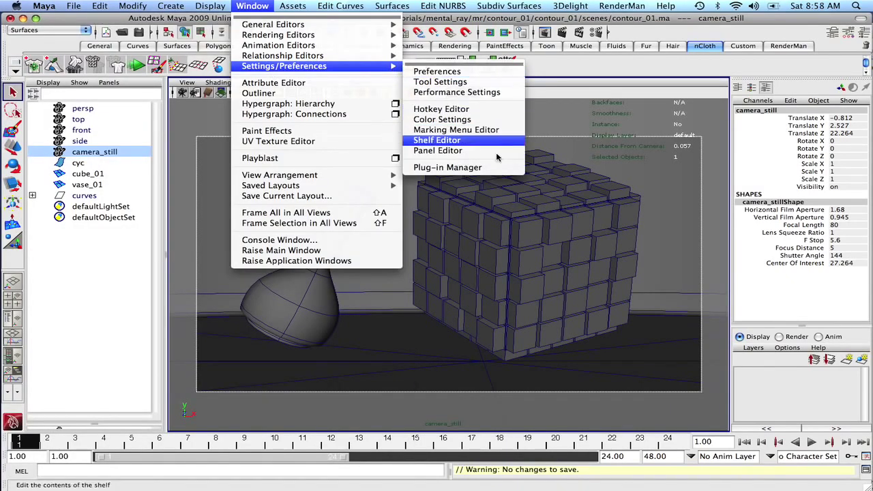
{"action": "left_click", "coordinate": [445, 167]}
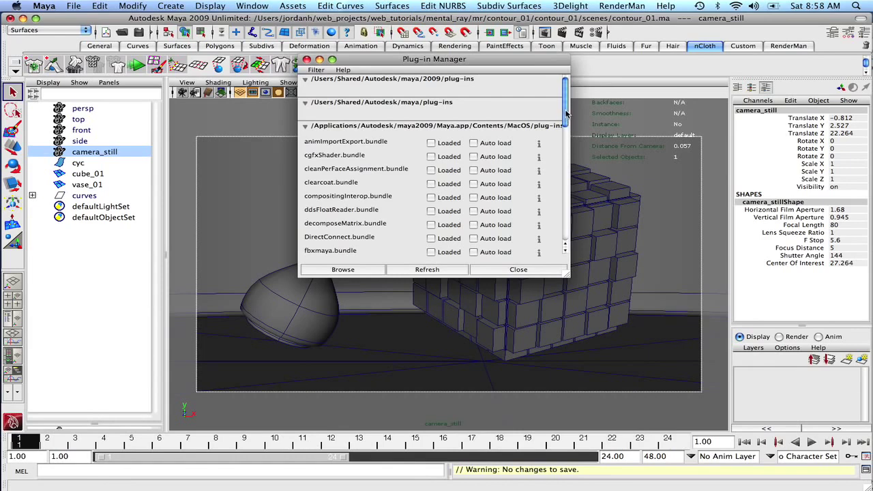
{"action": "left_click_drag", "start_coordinate": [566, 114], "coordinate": [566, 155]}
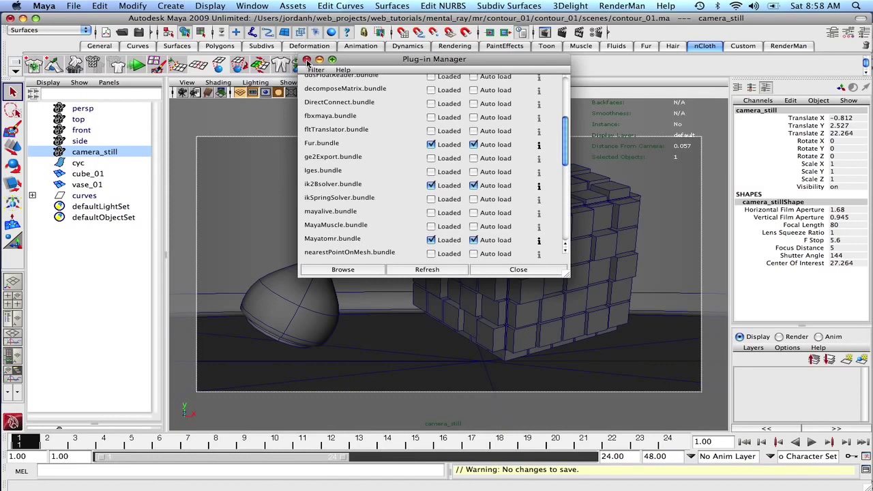
{"action": "left_click", "coordinate": [307, 60]}
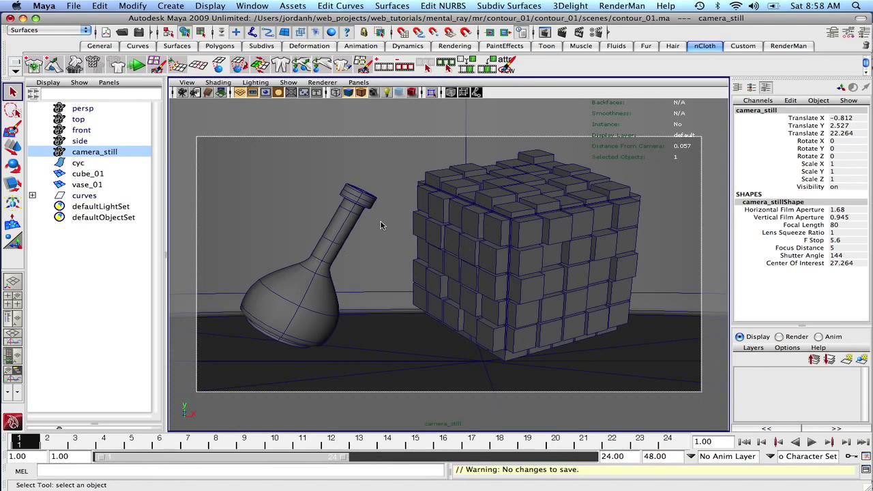
Create a mental ray surface approximation for the cyc backdrop in the Approximation Editor
{"action": "left_click", "coordinate": [472, 166]}
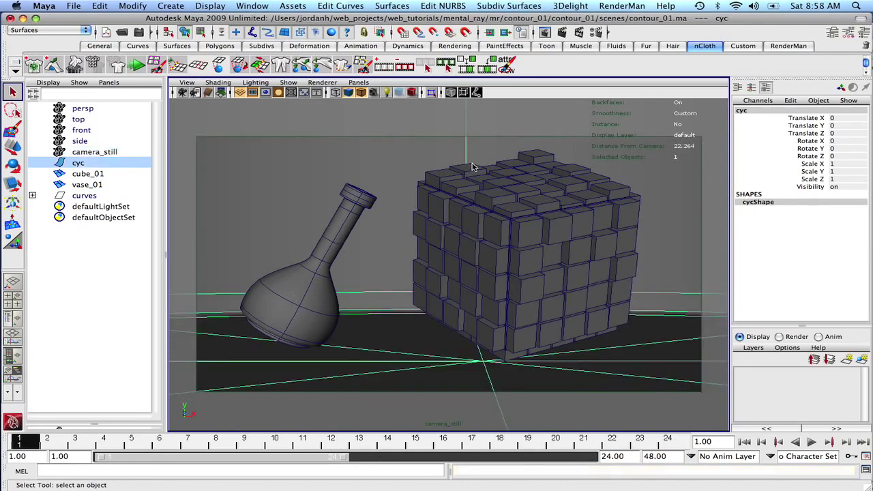
{"action": "left_click", "coordinate": [250, 6]}
{"action": "mouse_move", "coordinate": [278, 35]}
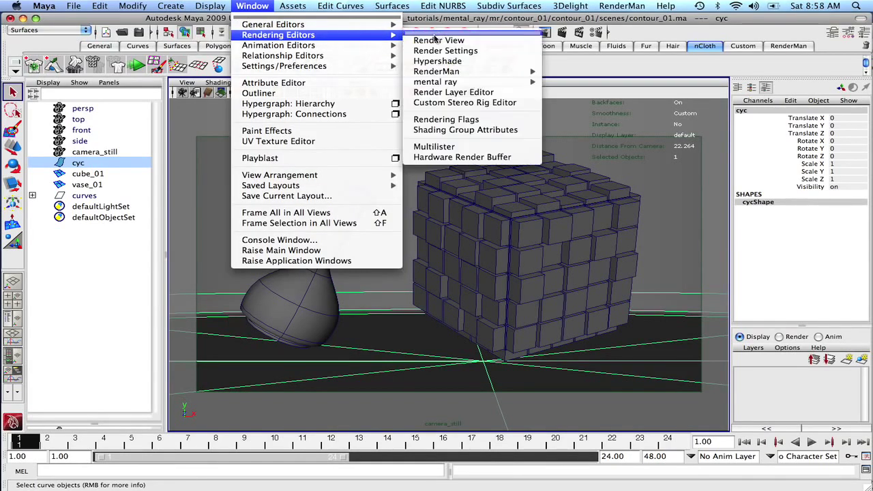
{"action": "mouse_move", "coordinate": [436, 82]}
{"action": "left_click", "coordinate": [590, 89]}
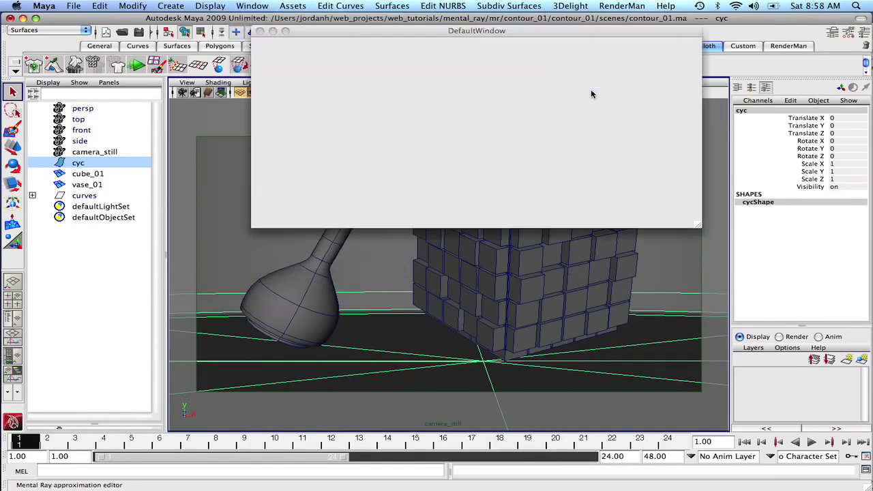
{"action": "left_click_drag", "start_coordinate": [303, 32], "coordinate": [63, 19]}
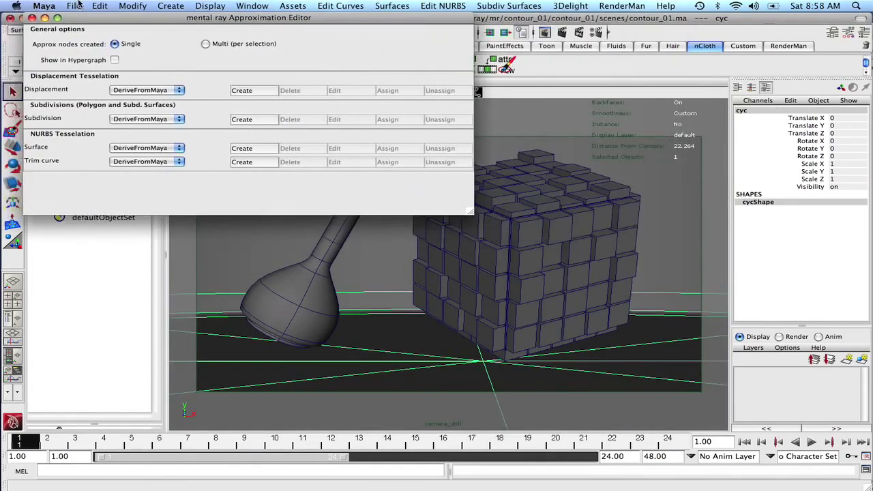
{"action": "left_click", "coordinate": [153, 151]}
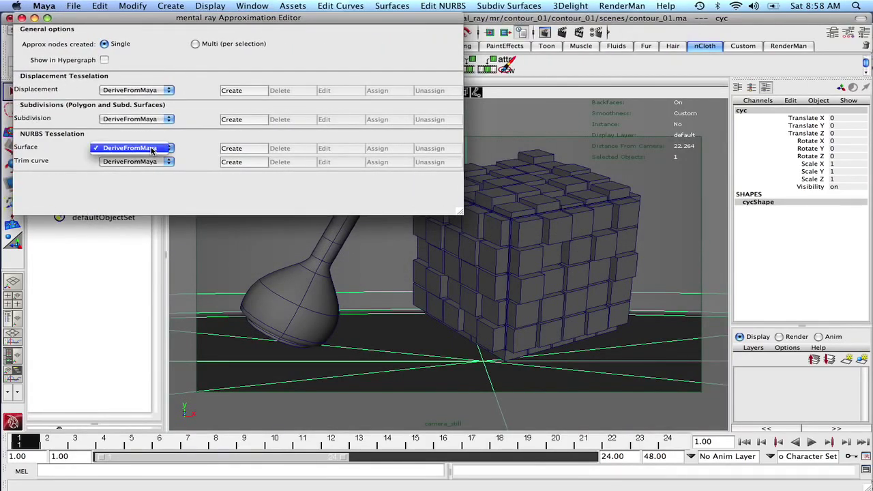
{"action": "left_click", "coordinate": [247, 153]}
{"action": "left_click", "coordinate": [260, 151]}
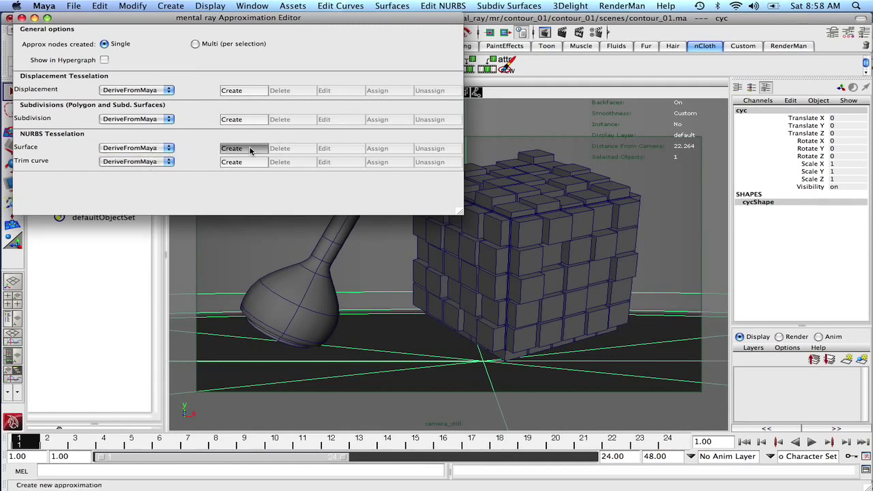
Display the vase in coarse unsmoothed mode (1)
{"action": "left_click", "coordinate": [310, 313]}
{"action": "key", "text": "1"}
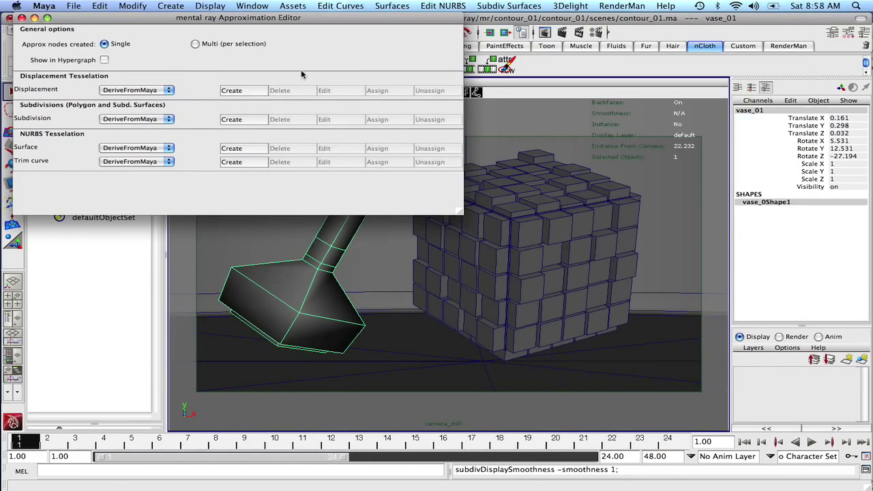
{"action": "mouse_move", "coordinate": [225, 22]}
{"action": "left_mouse_down"}
{"action": "mouse_move", "coordinate": [715, 36]}
{"action": "mouse_move", "coordinate": [554, 83]}
{"action": "left_mouse_up"}
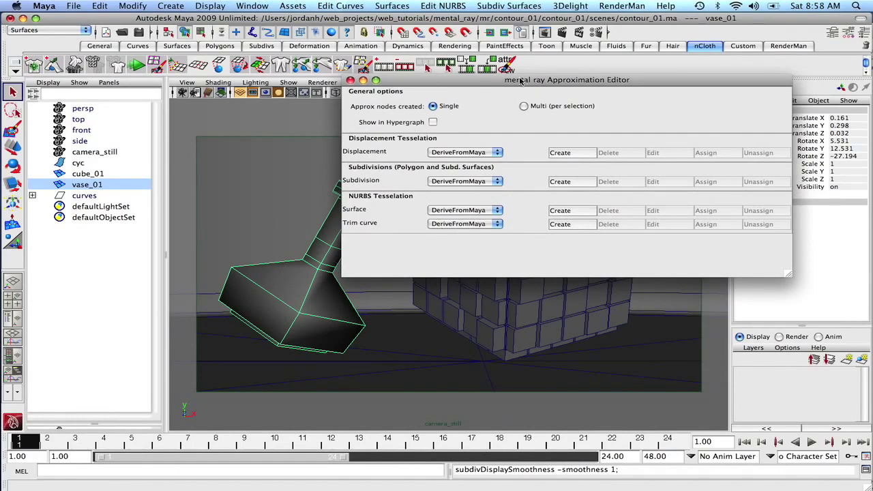
Create a mentalraySubdivApprox1 subdivision approximation for the vase
{"action": "left_click", "coordinate": [458, 180]}
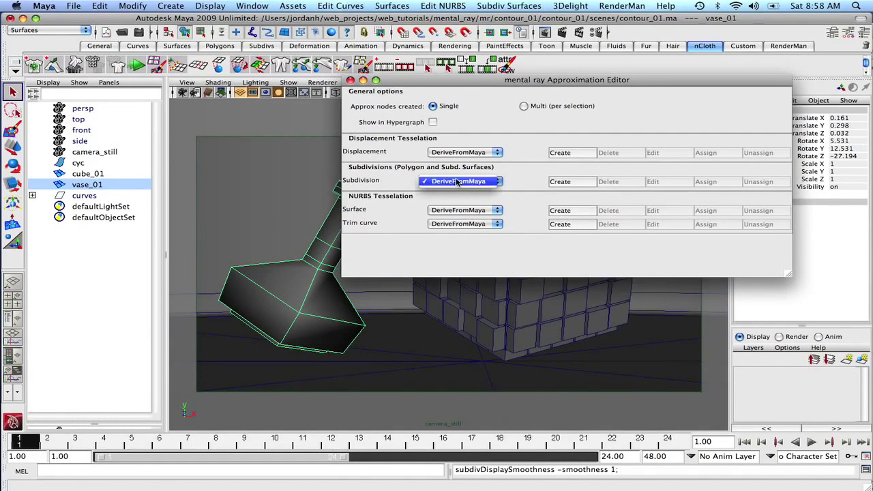
{"action": "left_click", "coordinate": [458, 181]}
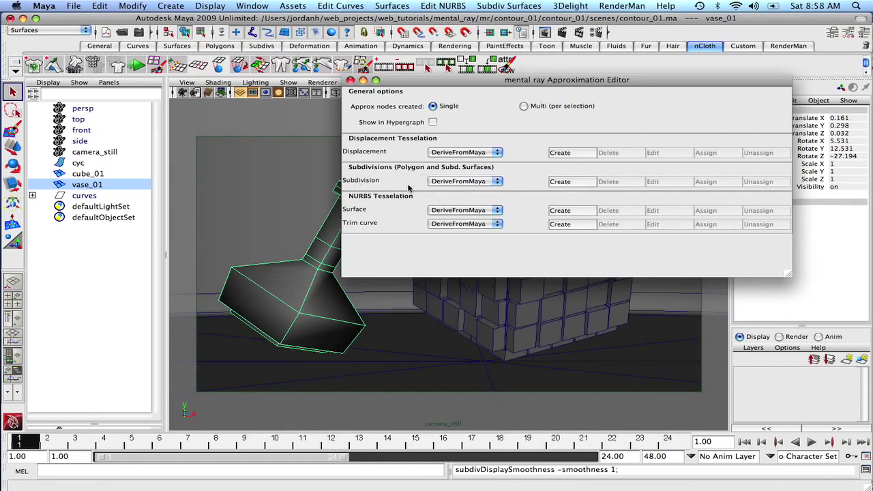
{"action": "left_click", "coordinate": [561, 181]}
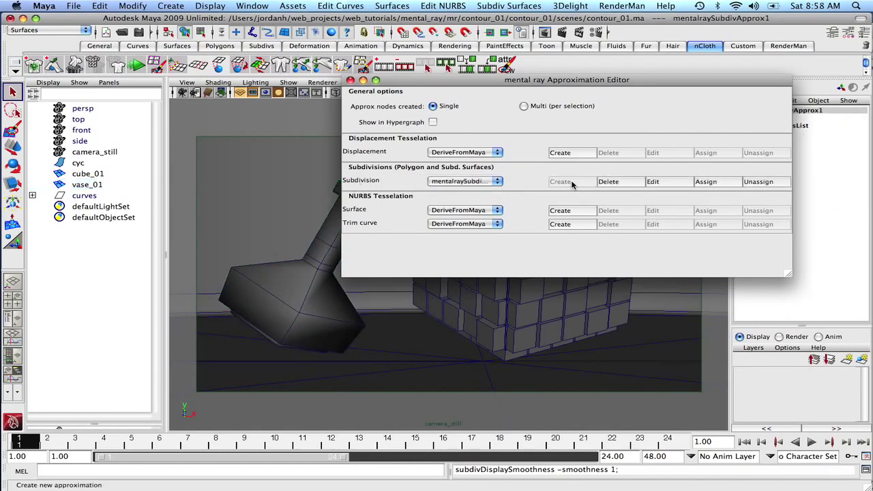
Display the vase fully smoothed (3), close the Approximation Editor and select the cube
{"action": "left_click", "coordinate": [282, 291]}
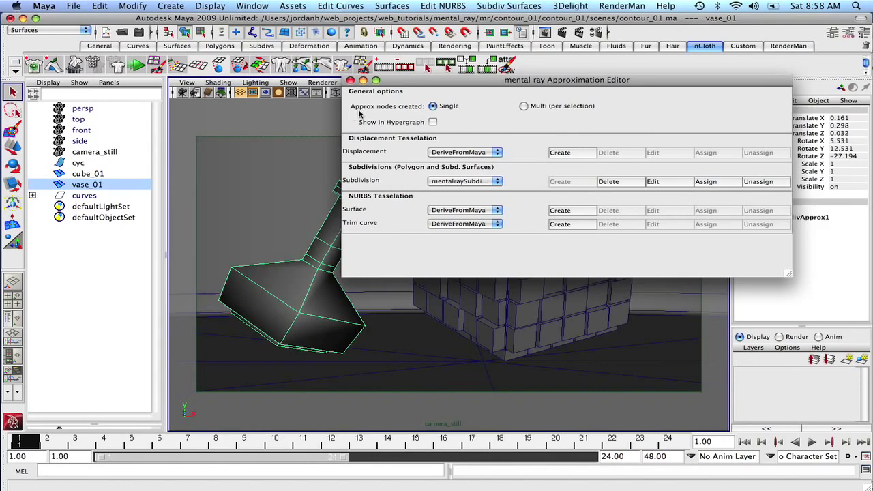
{"action": "key", "text": "3"}
{"action": "left_click", "coordinate": [350, 80]}
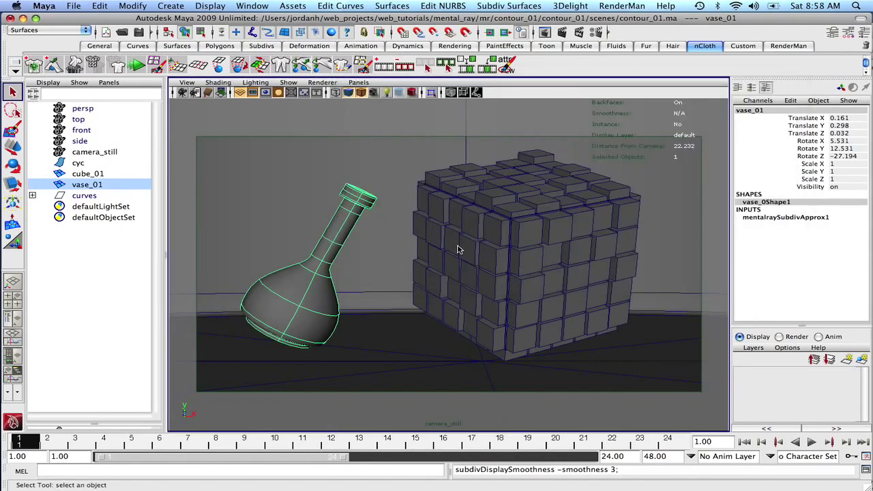
{"action": "left_click", "coordinate": [486, 253]}
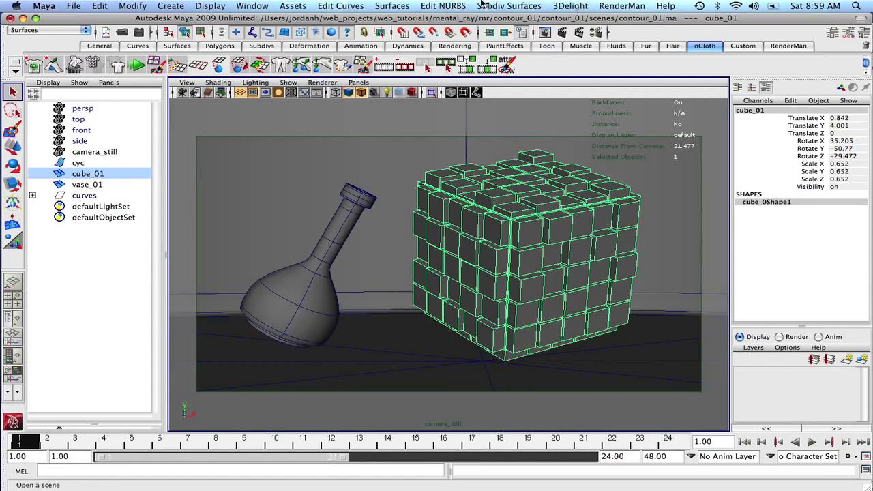
Switch the menu set to Polygons
{"action": "left_click", "coordinate": [432, 5]}
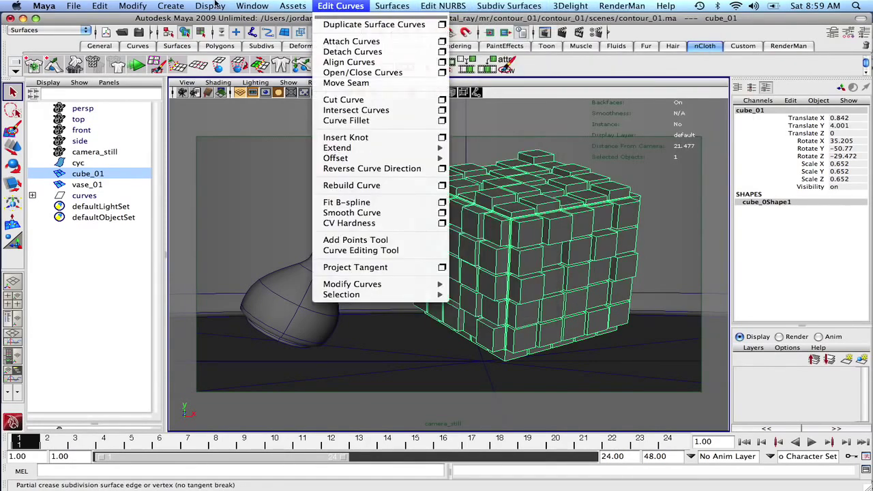
{"action": "left_click", "coordinate": [6, 59]}
{"action": "left_click", "coordinate": [43, 31]}
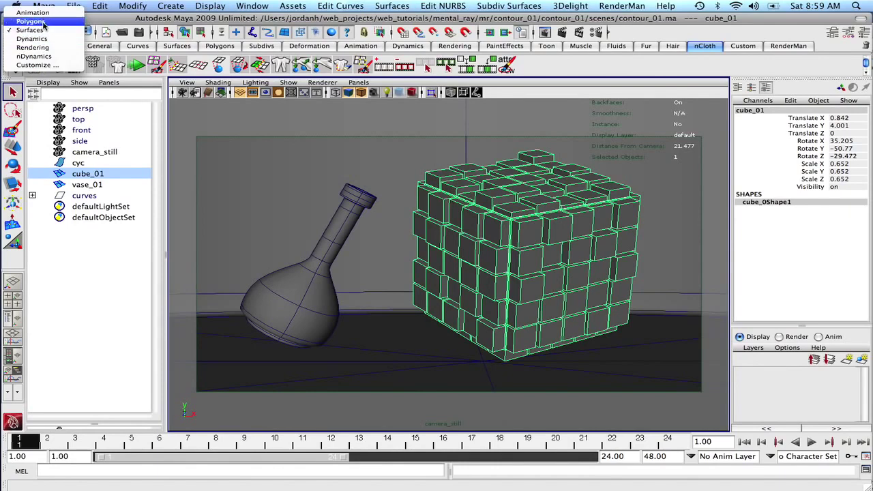
{"action": "left_click", "coordinate": [42, 21]}
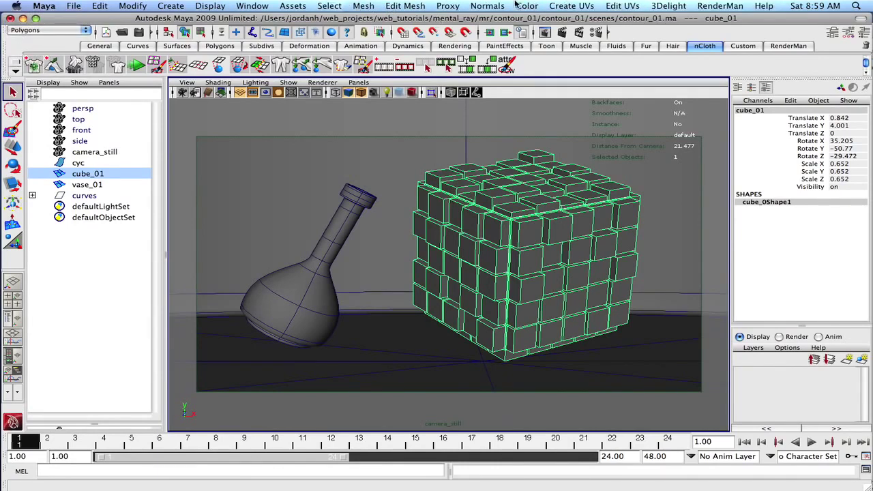
Set the block cube's normal angle to 89 degrees
{"action": "left_click", "coordinate": [490, 6]}
{"action": "left_click", "coordinate": [530, 149]}
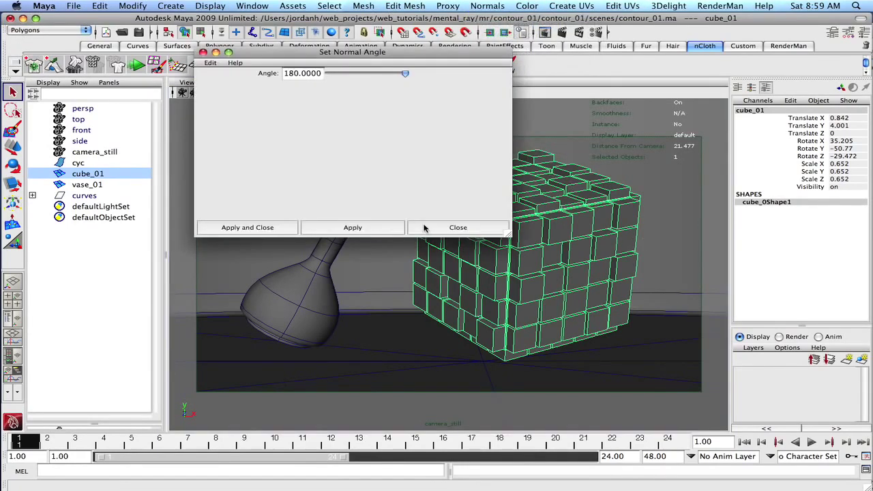
{"action": "left_click_drag", "start_coordinate": [406, 73], "coordinate": [327, 74]}
{"action": "left_click", "coordinate": [313, 72]}
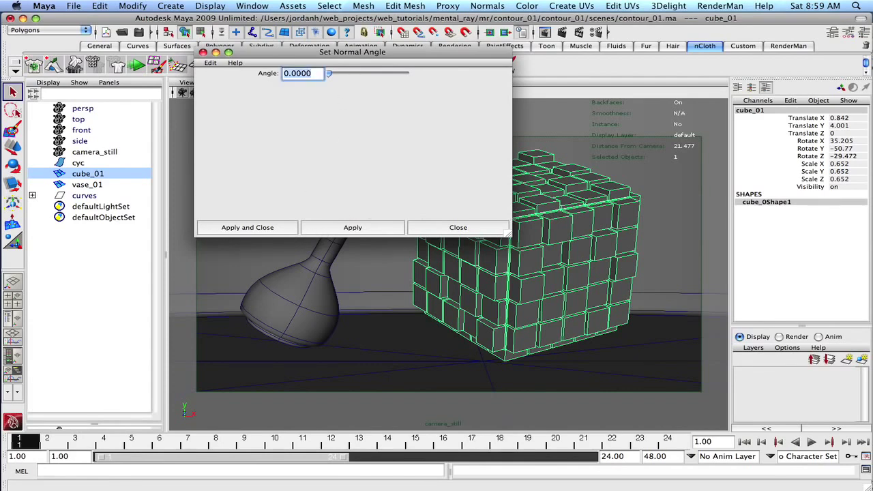
{"action": "type", "text": "89"}
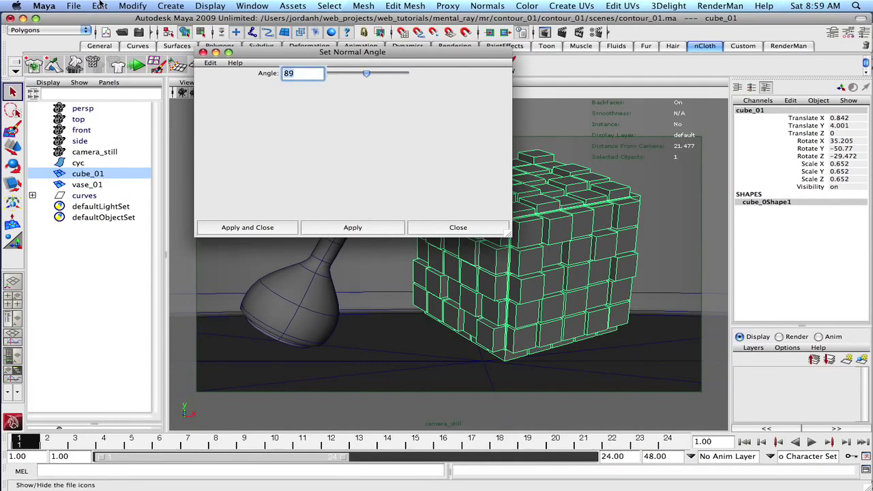
{"action": "left_click_drag", "start_coordinate": [289, 55], "coordinate": [264, 149]}
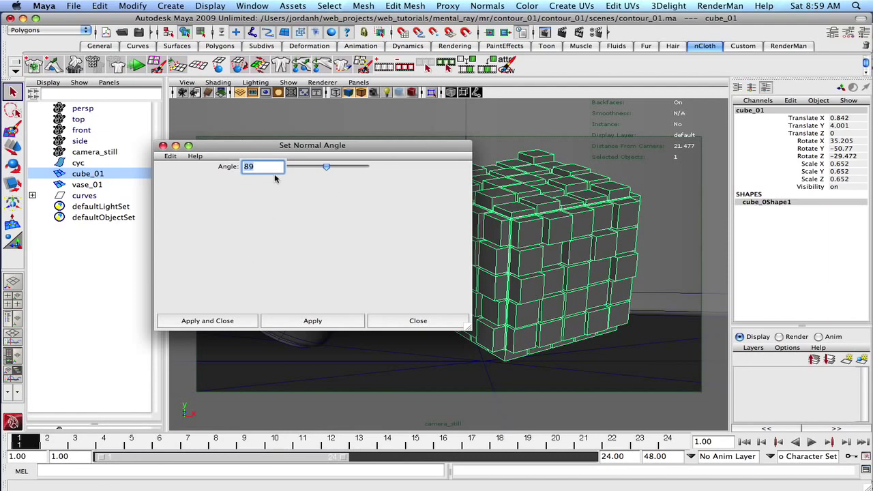
{"action": "left_click", "coordinate": [191, 325]}
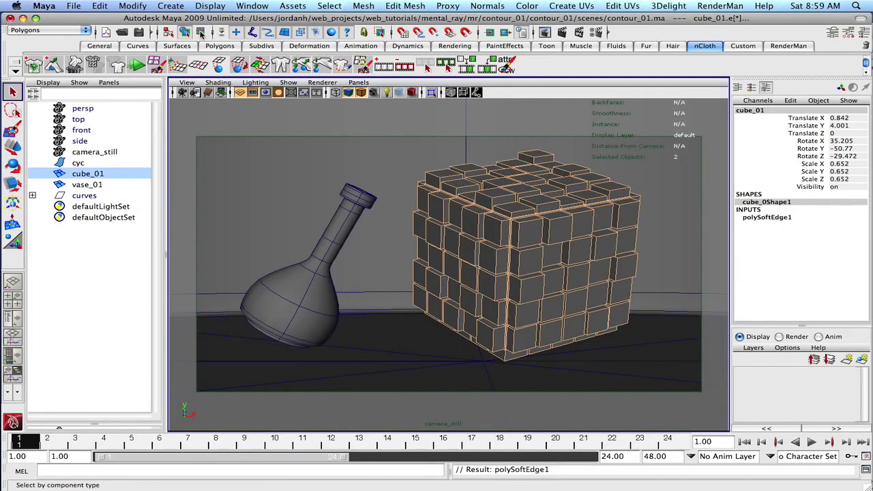
Return to object selection mode and save the scene
{"action": "left_click", "coordinate": [184, 32]}
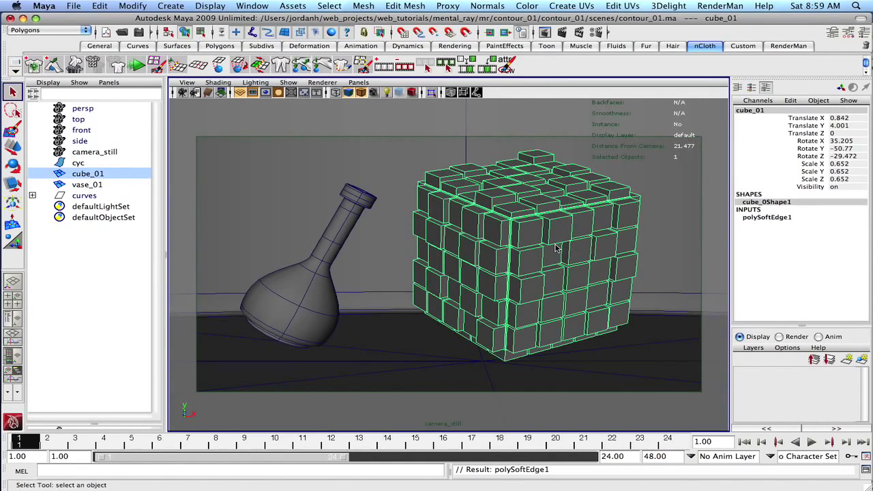
{"action": "key", "text": "ctrl+s"}
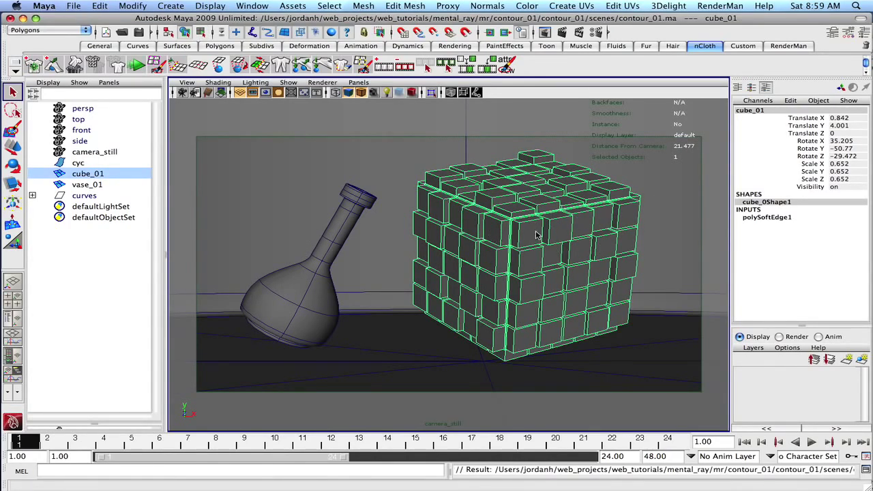
{"action": "left_click", "coordinate": [97, 5]}
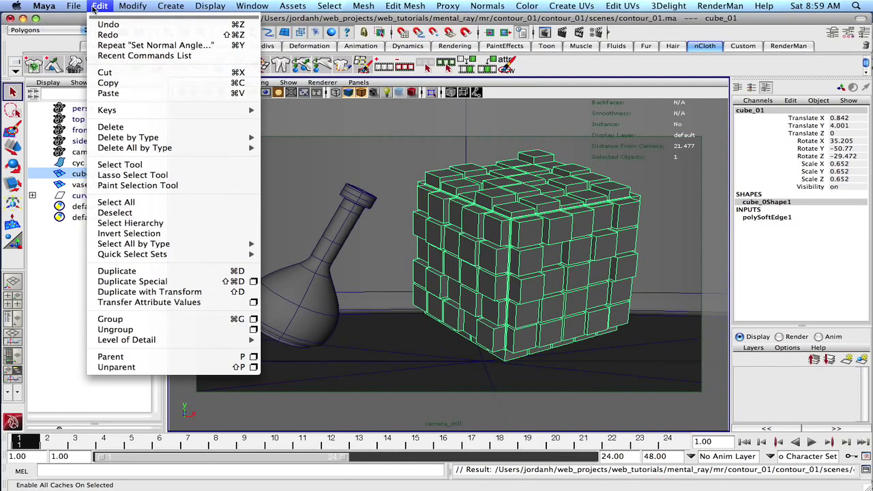
Delete all history and save the scene as contour_02 in mayaAscii format
{"action": "left_click", "coordinate": [312, 124]}
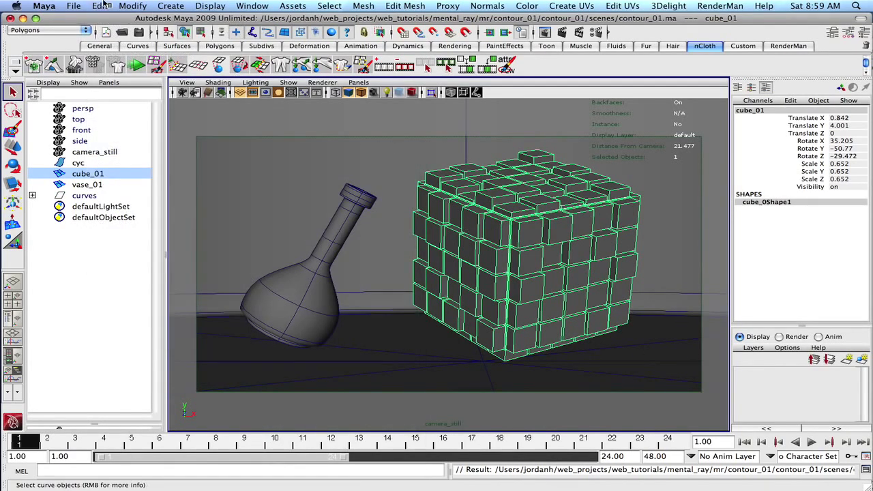
{"action": "left_click", "coordinate": [73, 6]}
{"action": "left_click", "coordinate": [103, 62]}
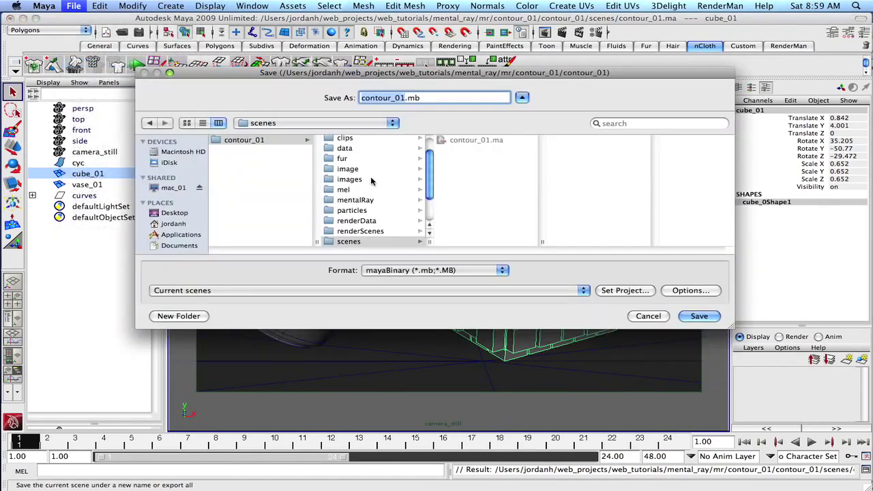
{"action": "left_click", "coordinate": [403, 98]}
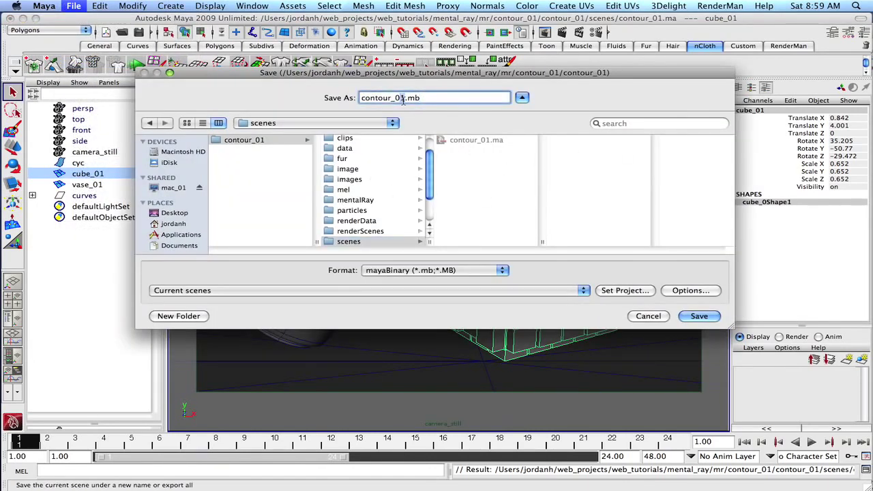
{"action": "key", "text": "BackSpace"}
{"action": "type", "text": "2"}
{"action": "left_click", "coordinate": [477, 270]}
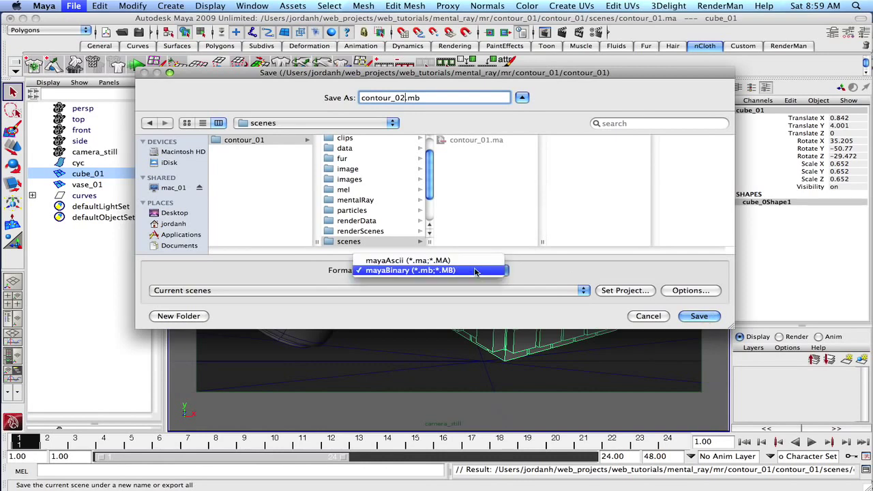
{"action": "left_click", "coordinate": [478, 260]}
{"action": "left_click", "coordinate": [700, 317]}
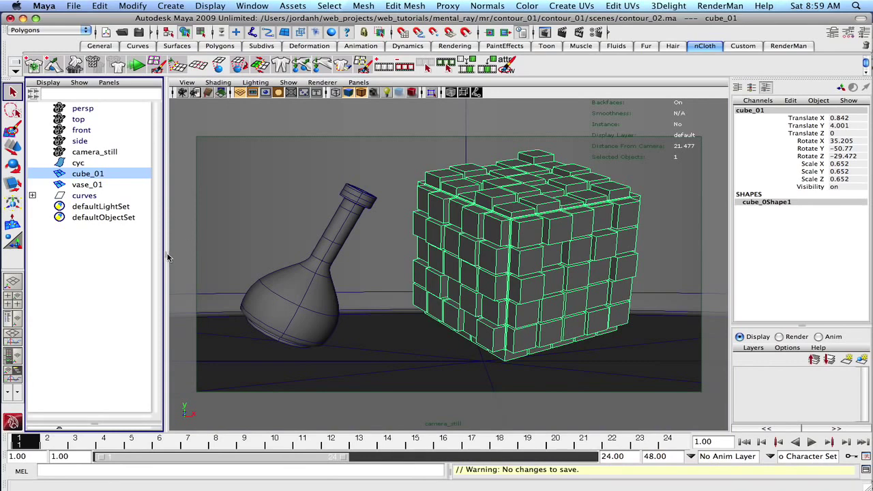
Resize the outliner pane and replace it with the Hypershade
{"action": "left_click_drag", "start_coordinate": [167, 255], "coordinate": [359, 253]}
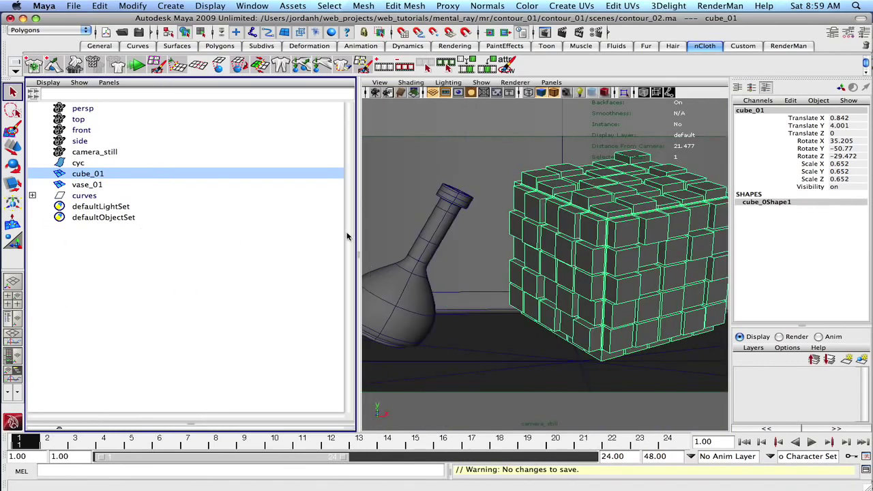
{"action": "left_click_drag", "start_coordinate": [281, 238], "coordinate": [285, 240]}
{"action": "key", "text": "space"}
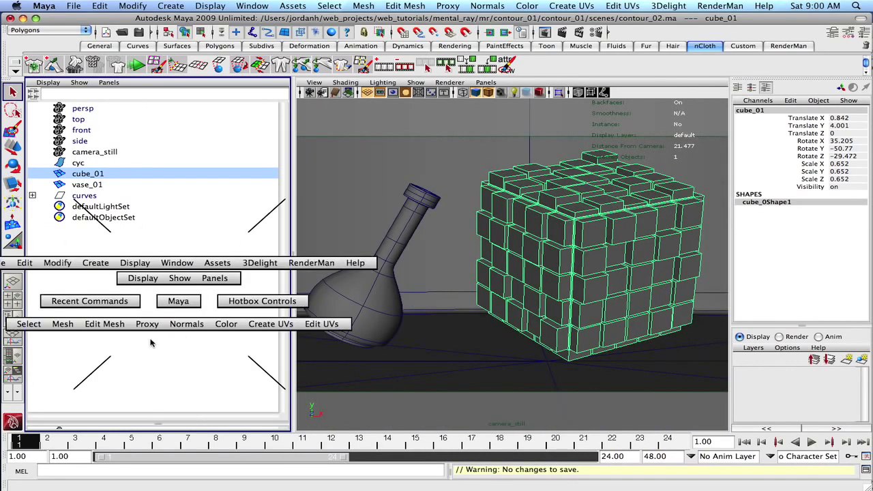
{"action": "left_click_drag", "start_coordinate": [189, 312], "coordinate": [156, 317]}
{"action": "left_click_drag", "start_coordinate": [202, 144], "coordinate": [29, 202]}
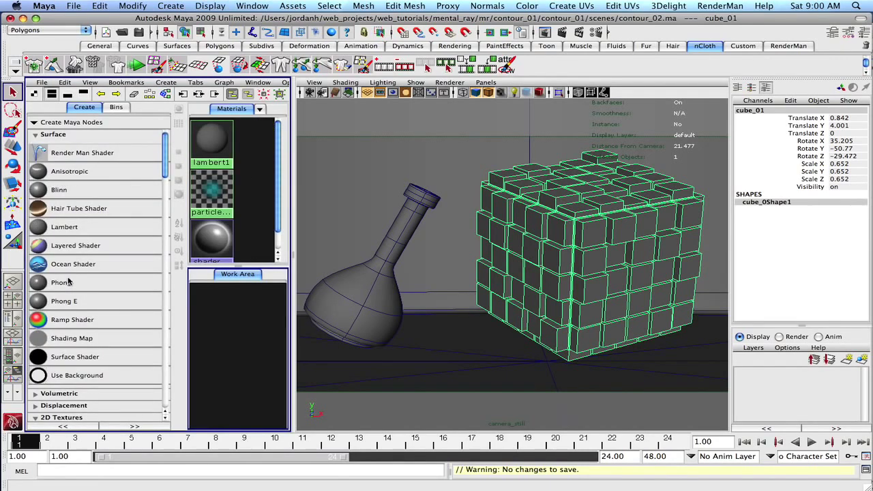
Create three Lambert materials (lambert2 to lambert4) and open lambert2's attributes
{"action": "left_click", "coordinate": [36, 229]}
{"action": "left_click", "coordinate": [38, 231]}
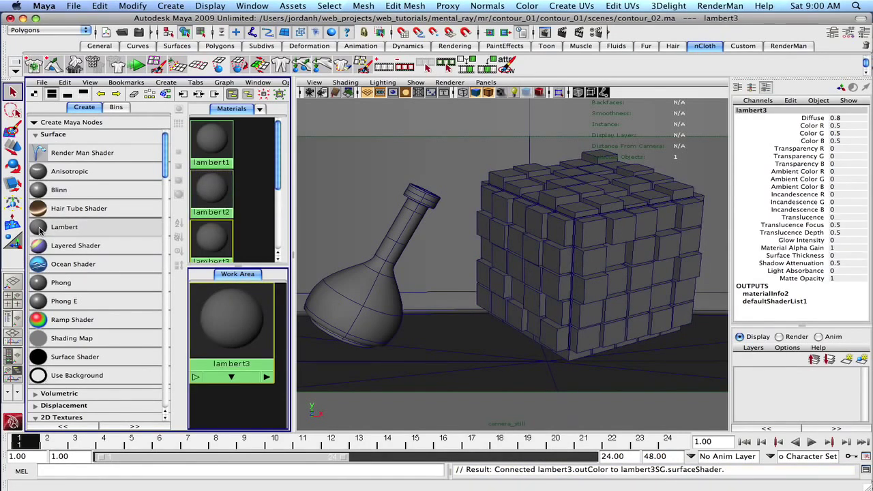
{"action": "left_click", "coordinate": [40, 231]}
{"action": "left_click", "coordinate": [211, 191]}
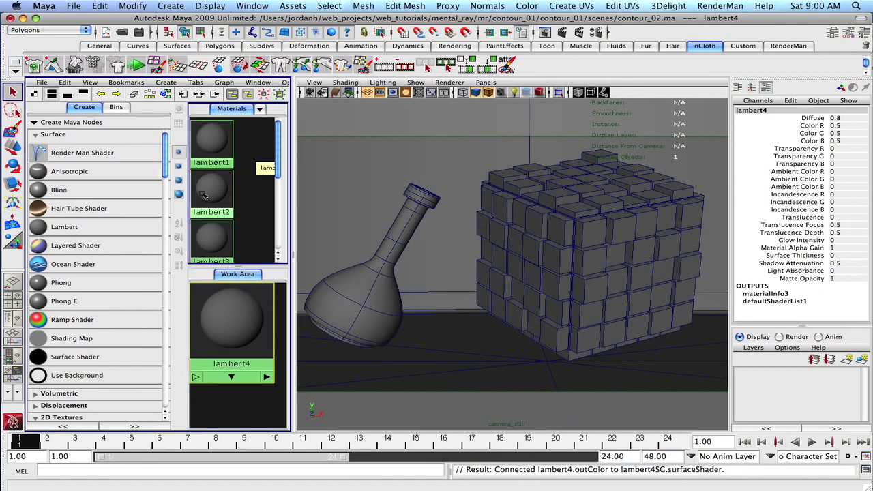
{"action": "double_click", "coordinate": [211, 191]}
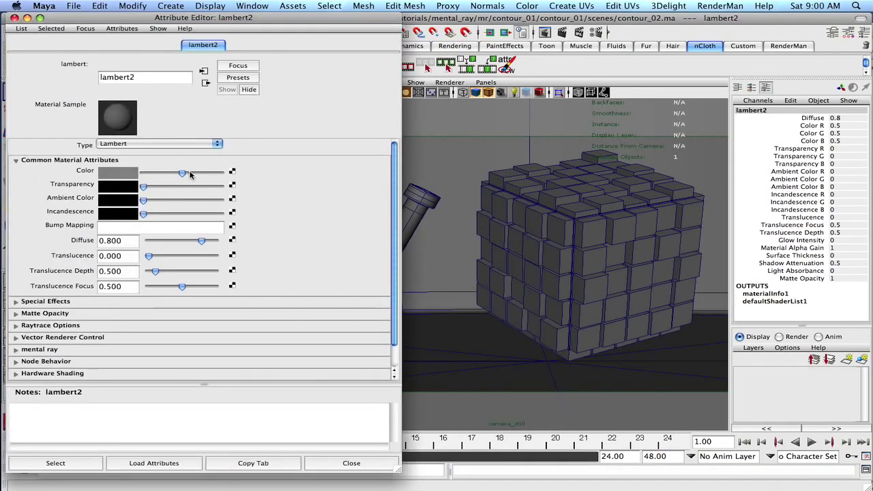
Make lambert2 pure white and select the cyc backdrop
{"action": "left_click_drag", "start_coordinate": [188, 173], "coordinate": [220, 173]}
{"action": "left_click", "coordinate": [14, 17]}
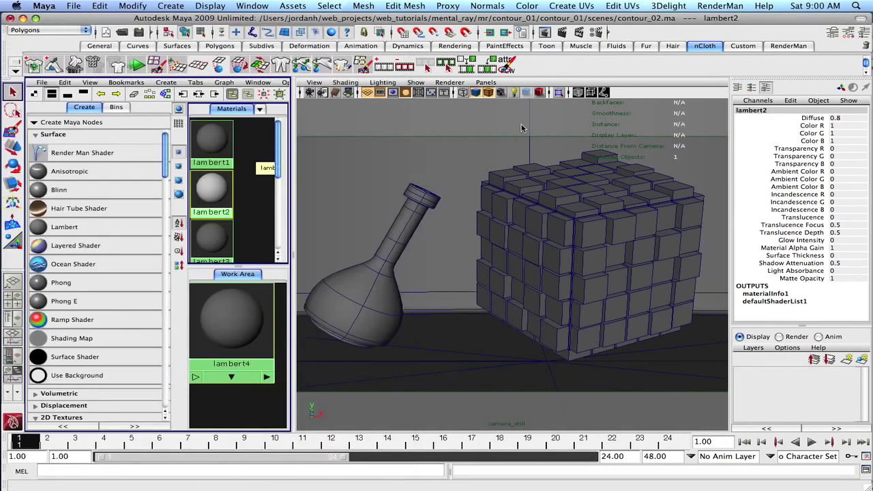
{"action": "left_click", "coordinate": [544, 151]}
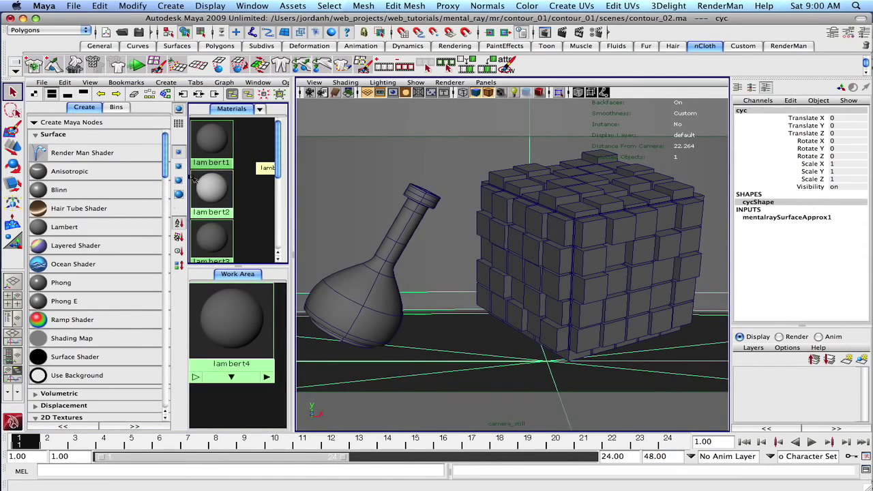
{"action": "right_click_drag", "start_coordinate": [214, 179], "coordinate": [253, 166]}
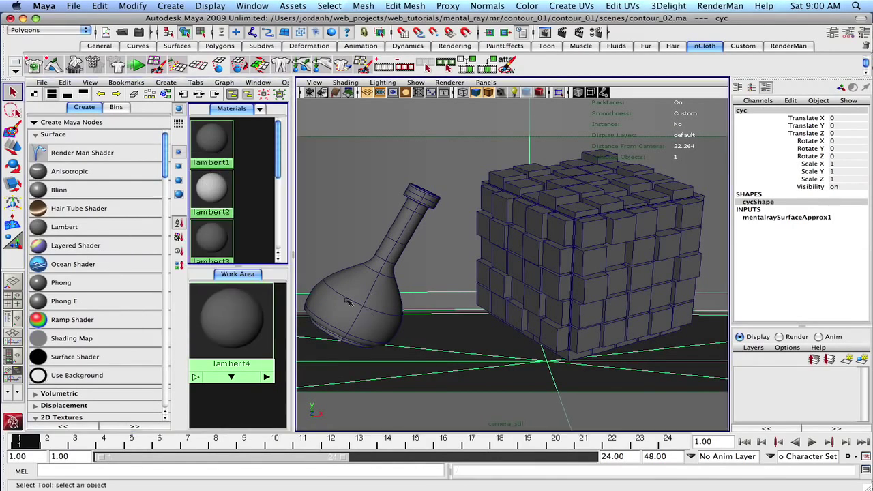
Assign lambert3 to the vase and set its colour to pure red
{"action": "right_click_drag", "start_coordinate": [208, 241], "coordinate": [205, 220]}
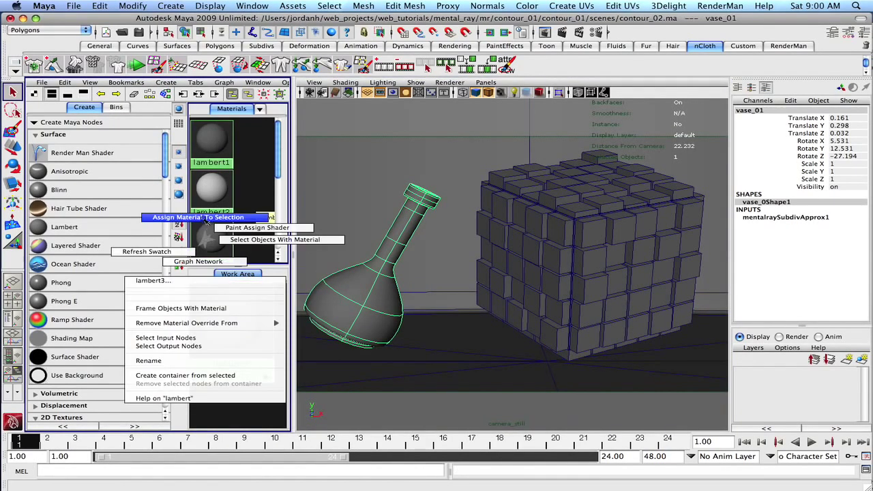
{"action": "double_click", "coordinate": [202, 244]}
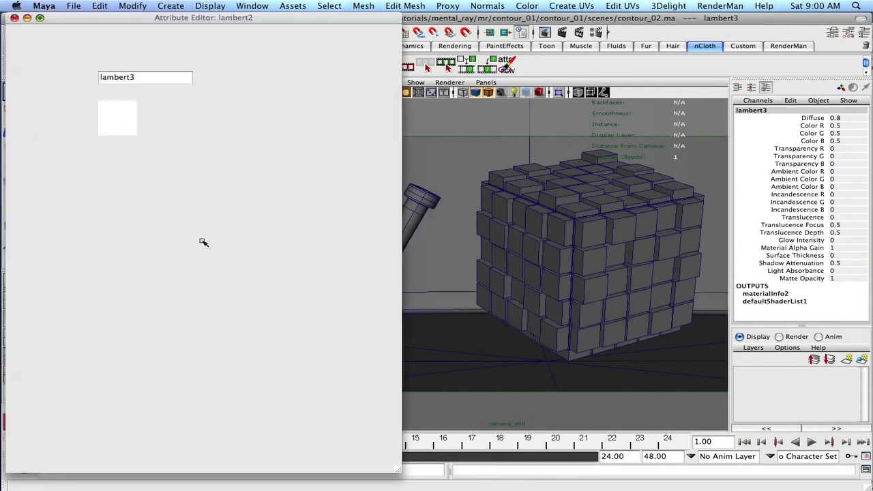
{"action": "left_click", "coordinate": [114, 175]}
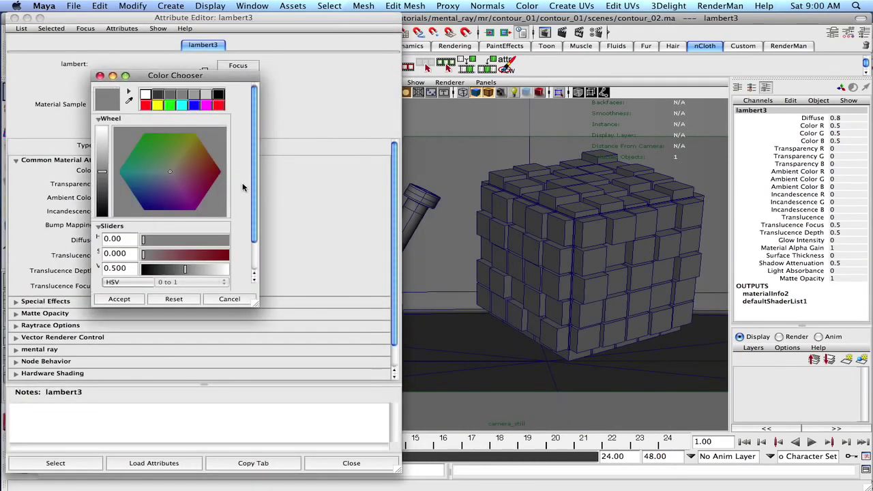
{"action": "left_click", "coordinate": [215, 175]}
{"action": "left_click", "coordinate": [145, 104]}
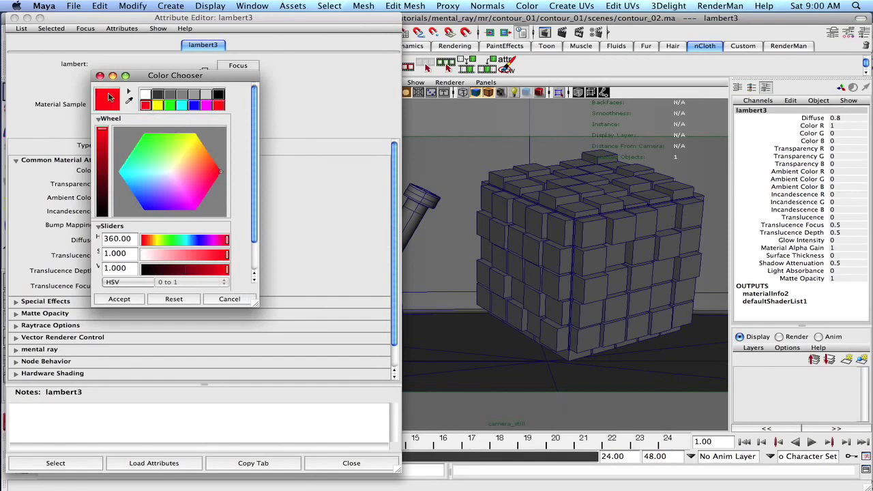
{"action": "left_click", "coordinate": [101, 76]}
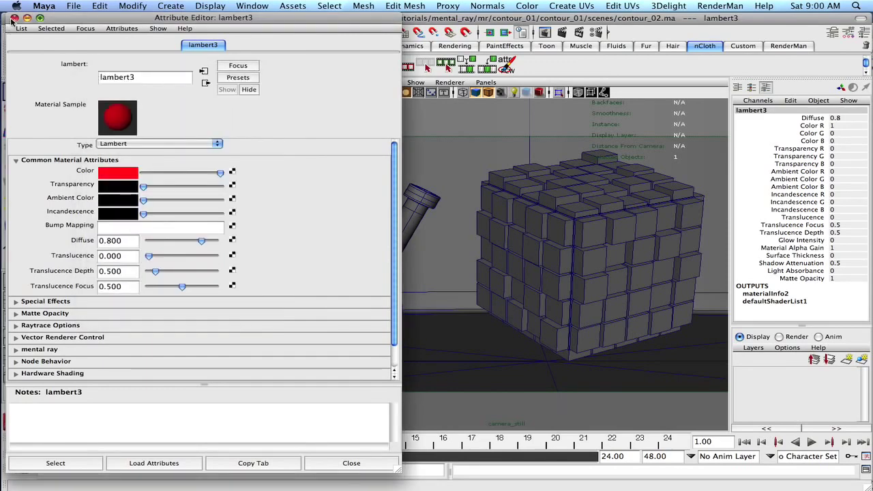
{"action": "left_click", "coordinate": [14, 17]}
Convert the red lambert3 material into a Phong shader
{"action": "double_click", "coordinate": [209, 237]}
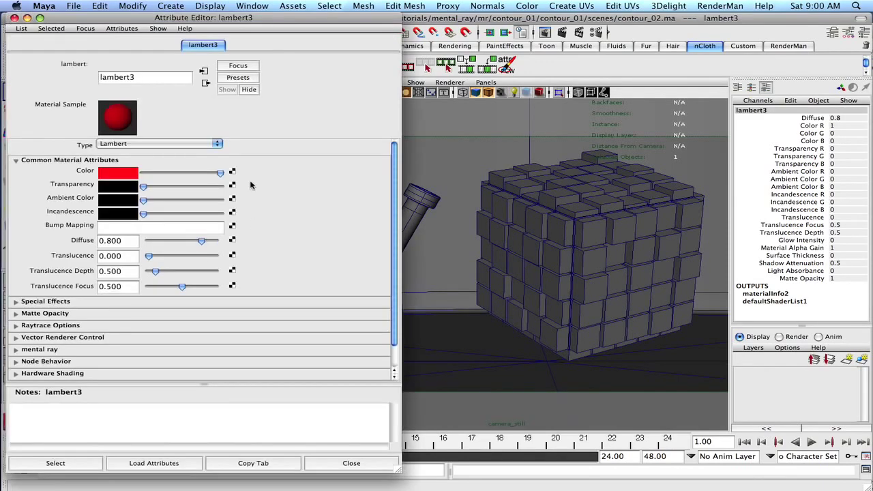
{"action": "left_click", "coordinate": [167, 146]}
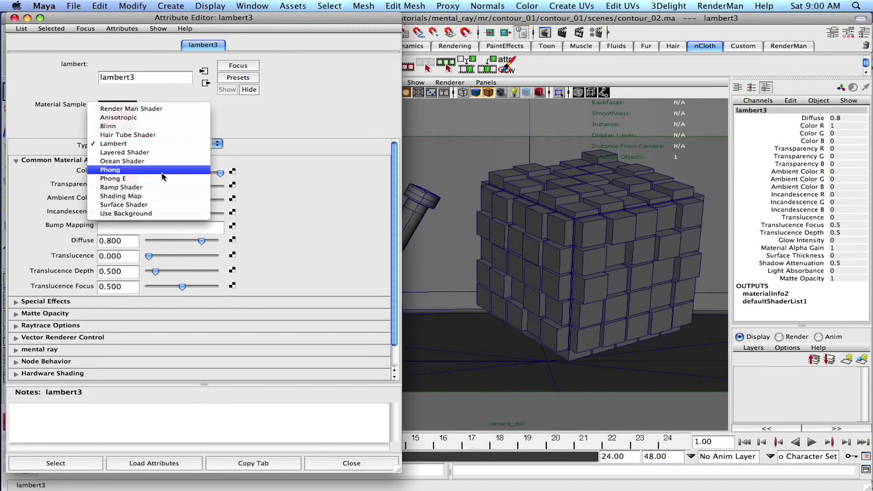
{"action": "left_click", "coordinate": [162, 170]}
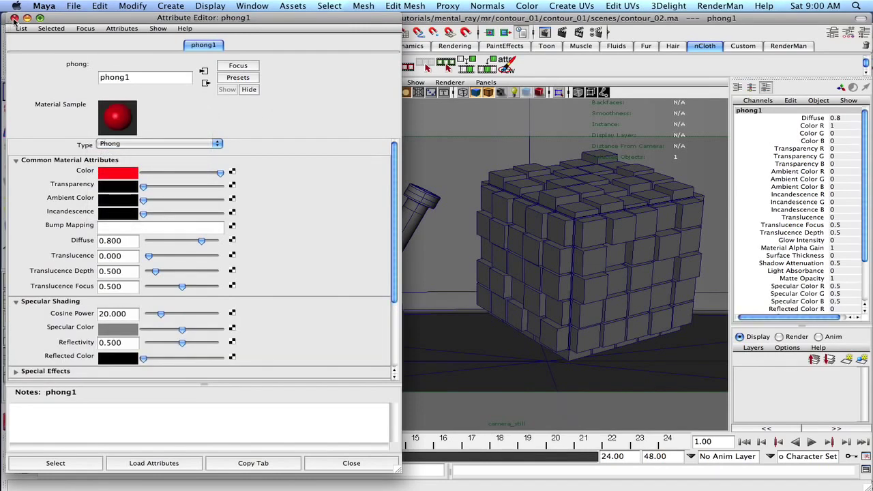
{"action": "left_click", "coordinate": [14, 18]}
Apply phong1 to the vase and untick Use Default Material so it shows red
{"action": "left_click", "coordinate": [326, 346]}
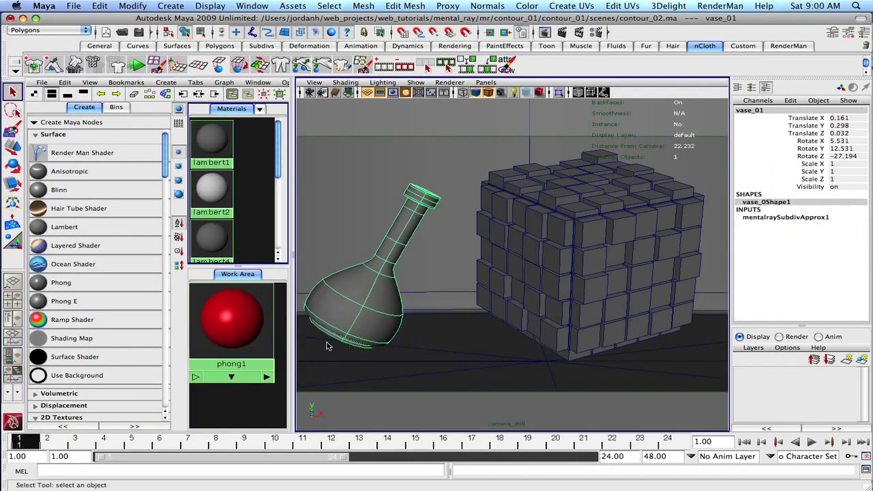
{"action": "right_click_drag", "start_coordinate": [236, 321], "coordinate": [229, 282]}
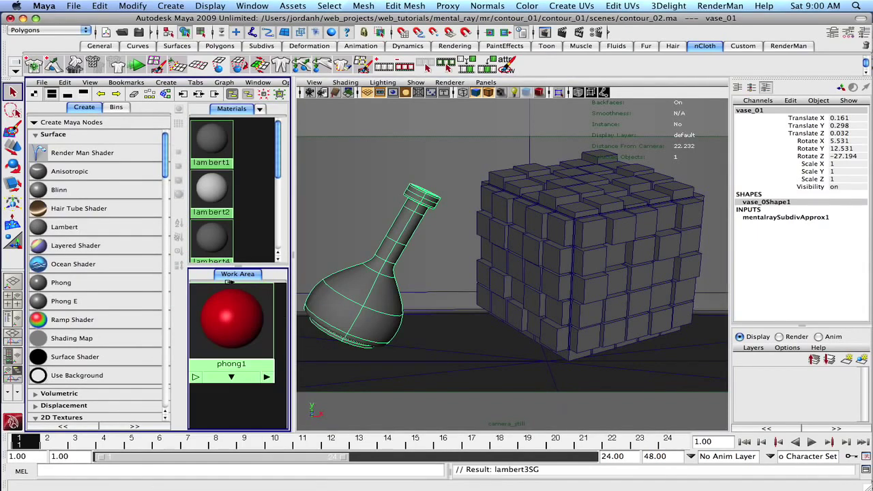
{"action": "left_click", "coordinate": [328, 163]}
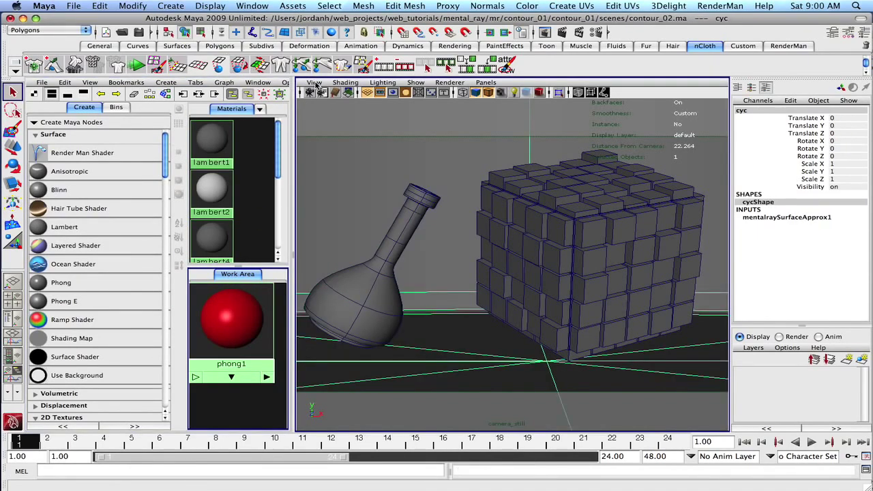
{"action": "left_click", "coordinate": [314, 83]}
{"action": "mouse_move", "coordinate": [345, 83]}
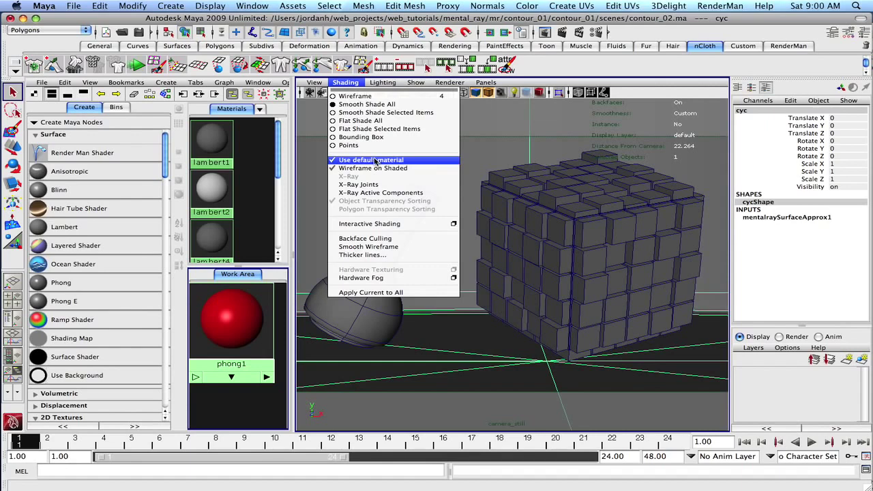
{"action": "left_click", "coordinate": [376, 161]}
Apply lambert4 to the cube and open lambert4's attributes
{"action": "left_click", "coordinate": [511, 324]}
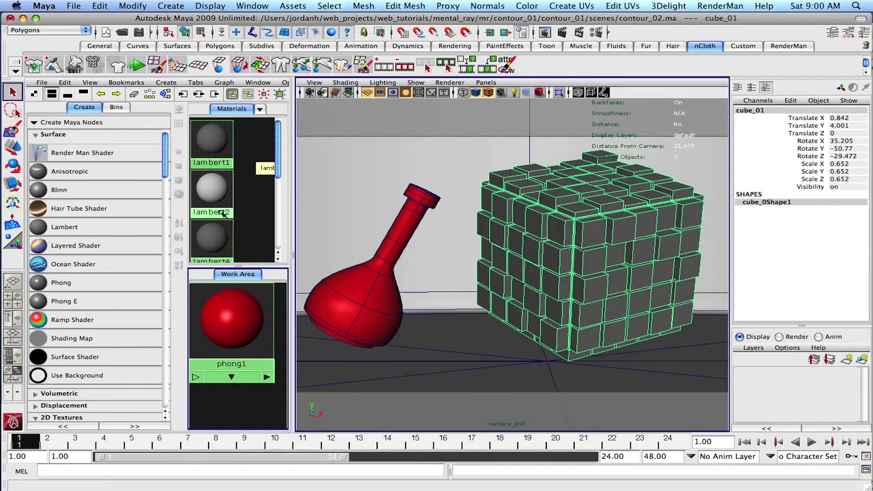
{"action": "left_click_drag", "start_coordinate": [279, 131], "coordinate": [278, 165]}
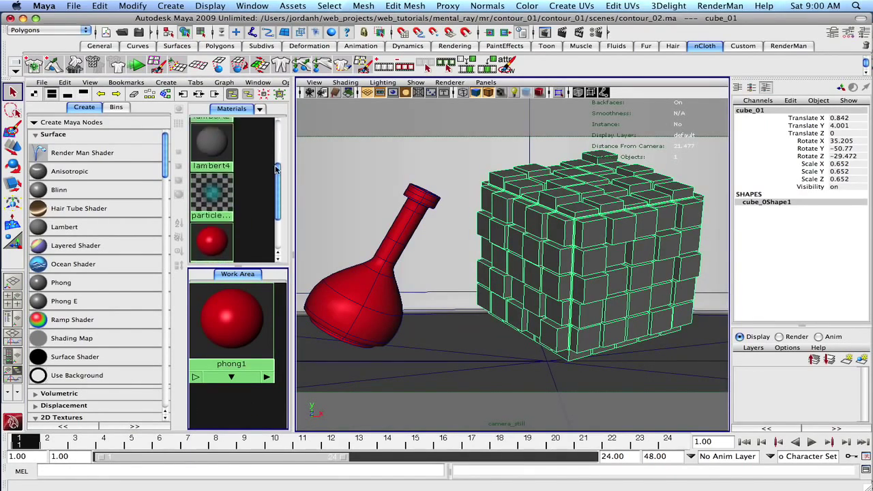
{"action": "left_click", "coordinate": [208, 161]}
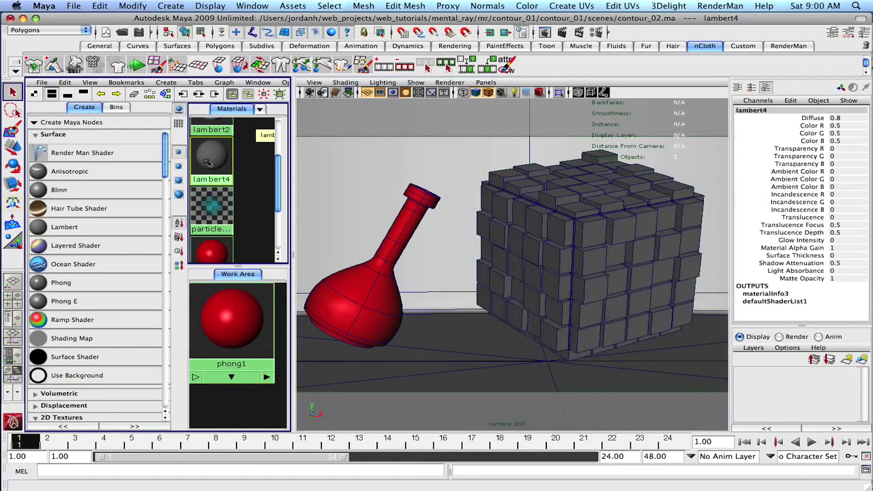
{"action": "middle_click_drag", "start_coordinate": [537, 233], "coordinate": [538, 235]}
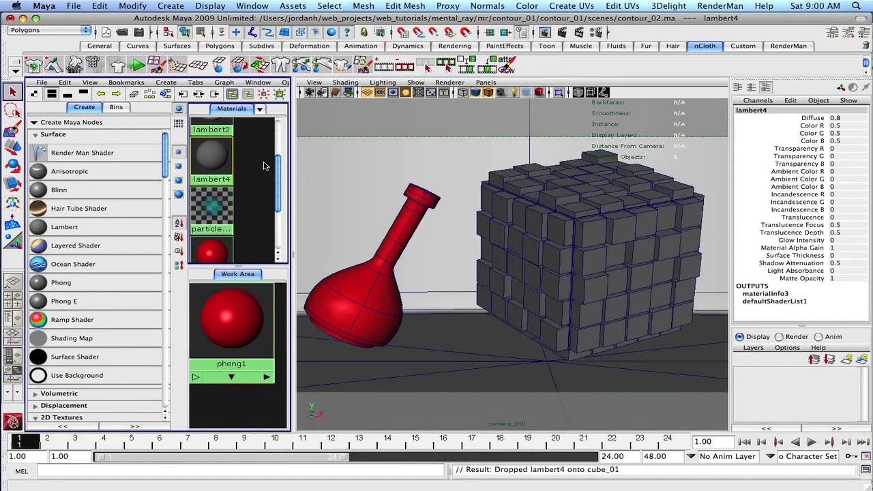
{"action": "double_click", "coordinate": [218, 157]}
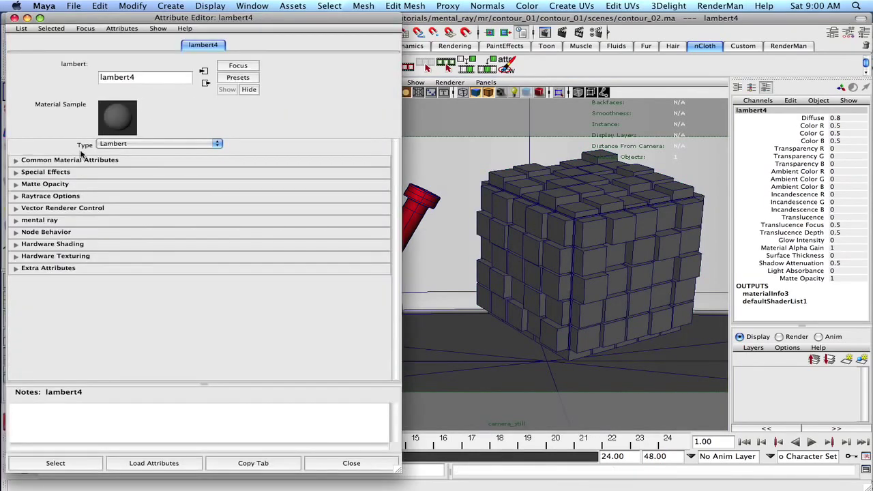
Set lambert4's colour to pale lavender (RGB 0.866, 0.886, 1) and save the scene
{"action": "left_click", "coordinate": [15, 160]}
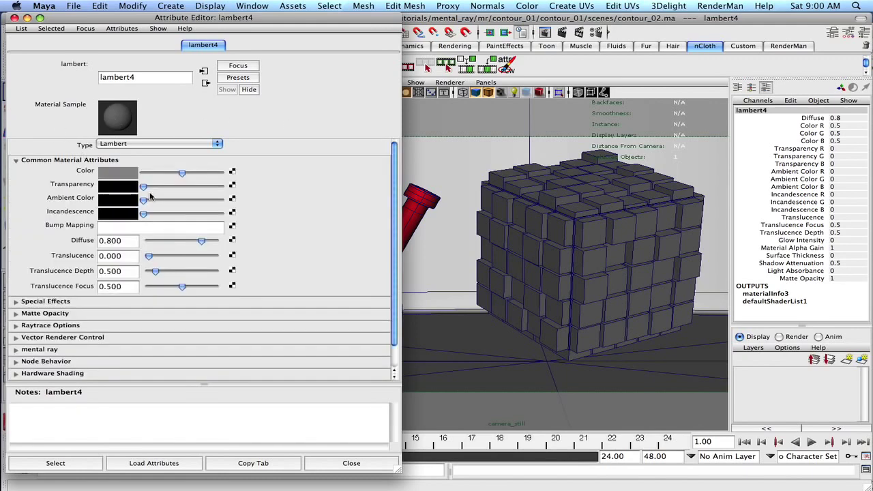
{"action": "left_click", "coordinate": [116, 171]}
{"action": "left_click_drag", "start_coordinate": [185, 171], "coordinate": [163, 176]}
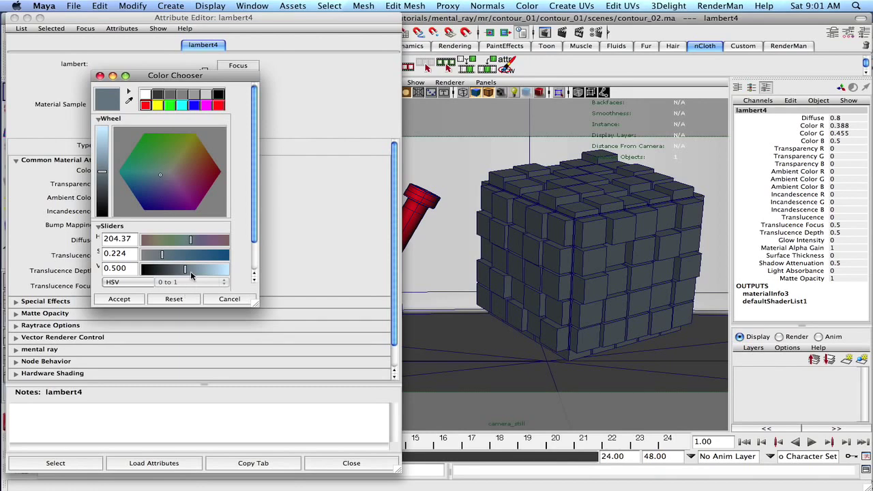
{"action": "left_click_drag", "start_coordinate": [192, 274], "coordinate": [272, 279]}
{"action": "mouse_move", "coordinate": [162, 254]}
{"action": "left_mouse_down"}
{"action": "mouse_move", "coordinate": [154, 254]}
{"action": "mouse_move", "coordinate": [196, 239]}
{"action": "left_mouse_up"}
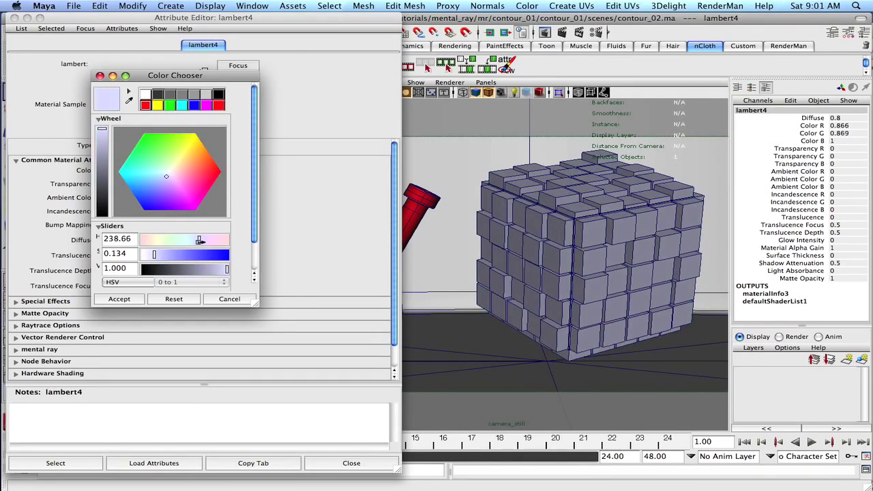
{"action": "left_click", "coordinate": [100, 75]}
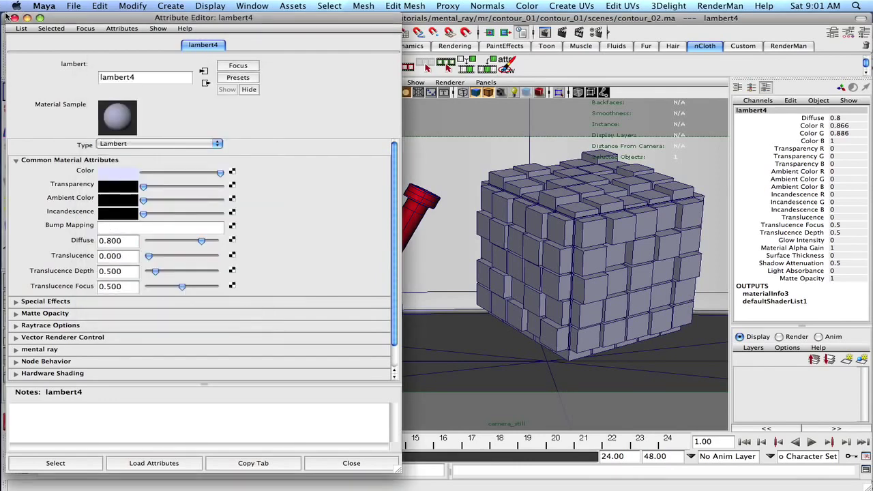
{"action": "left_click", "coordinate": [9, 18]}
{"action": "key", "text": "ctrl+s"}
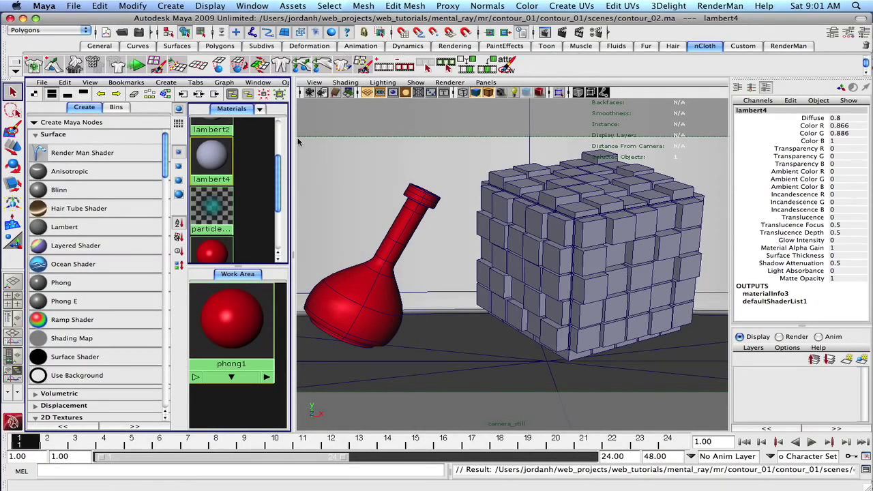
Create a directional light and turn it about 22 degrees around Y
{"action": "left_click", "coordinate": [254, 7]}
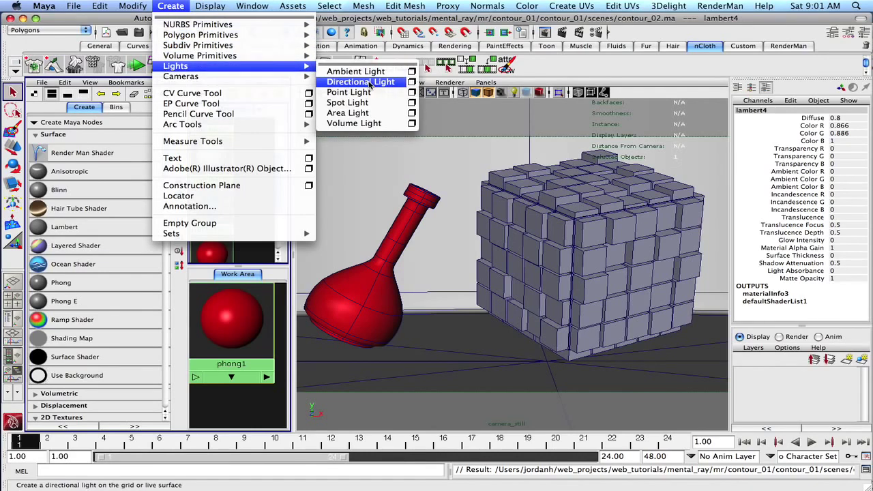
{"action": "left_click", "coordinate": [370, 80]}
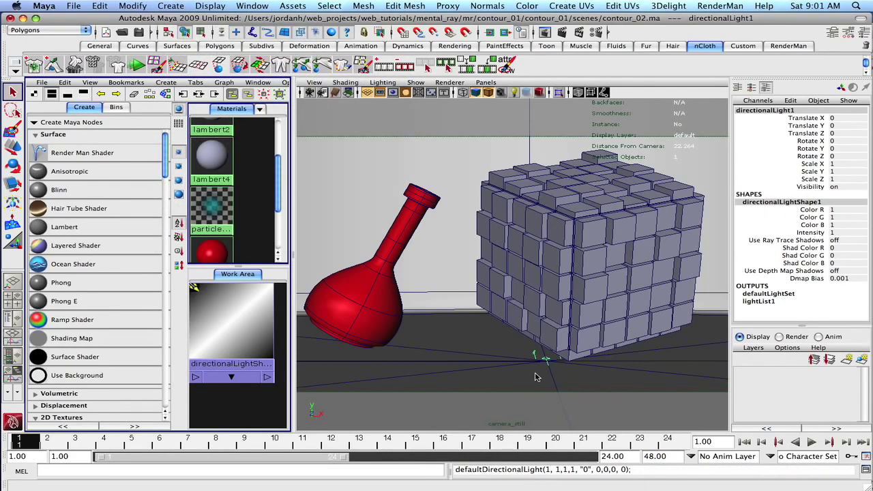
{"action": "key", "text": "e"}
{"action": "left_click_drag", "start_coordinate": [562, 370], "coordinate": [573, 355]}
Raise the light above the floor and enlarge its icon to about 2.6 scale
{"action": "key", "text": "w"}
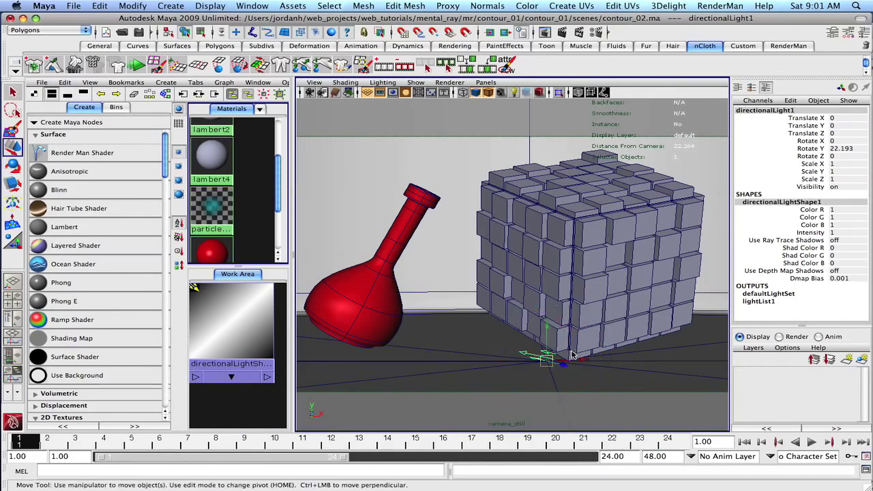
{"action": "left_click", "coordinate": [554, 309]}
{"action": "key", "text": "ctrl+z"}
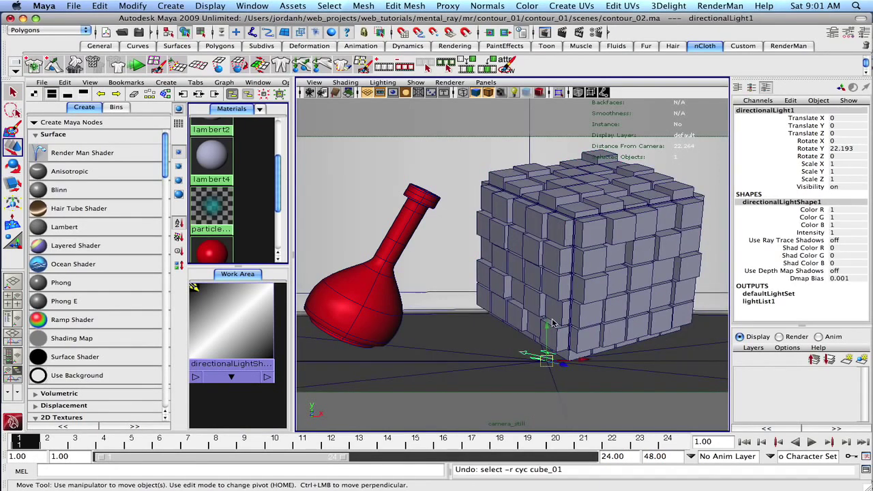
{"action": "left_click", "coordinate": [546, 330]}
{"action": "left_click_drag", "start_coordinate": [546, 329], "coordinate": [558, 289]}
{"action": "key", "text": "r"}
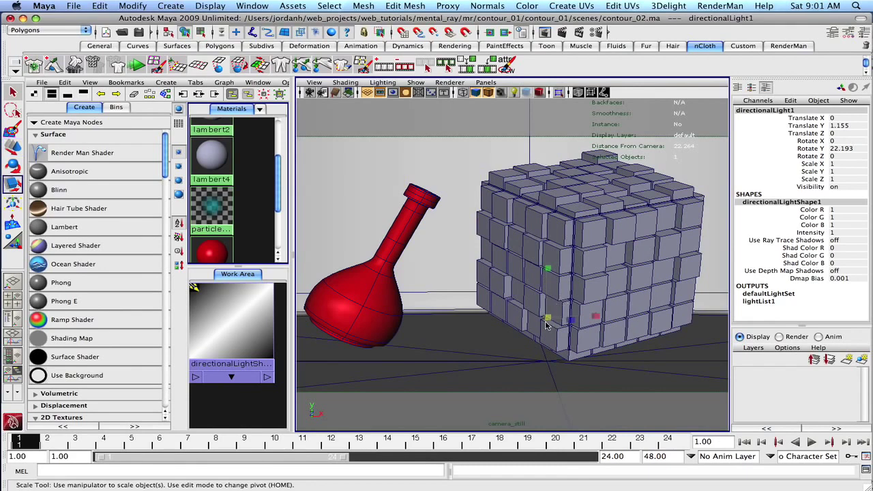
{"action": "left_click", "coordinate": [554, 319]}
{"action": "left_click_drag", "start_coordinate": [554, 319], "coordinate": [573, 278]}
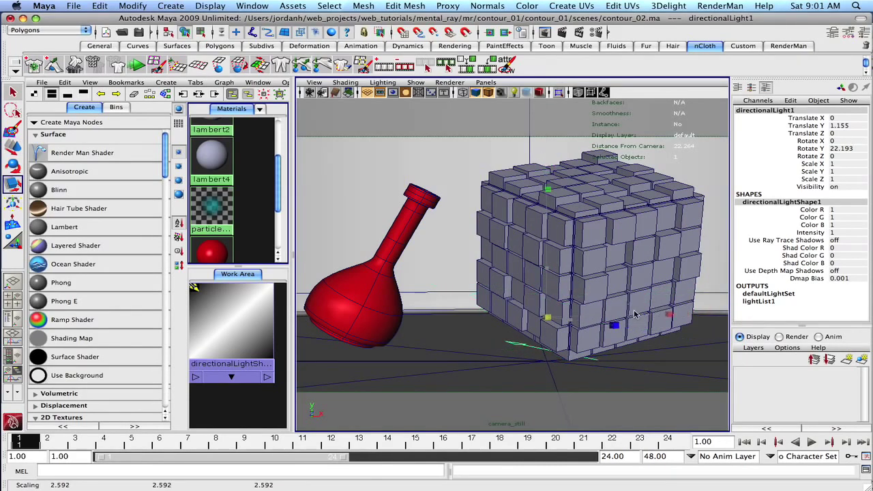
{"action": "key", "text": "w"}
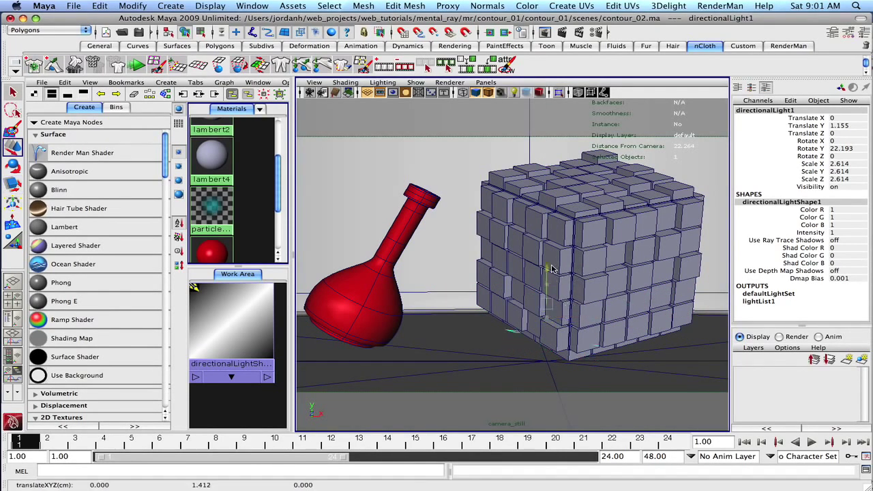
{"action": "left_click_drag", "start_coordinate": [559, 275], "coordinate": [518, 292]}
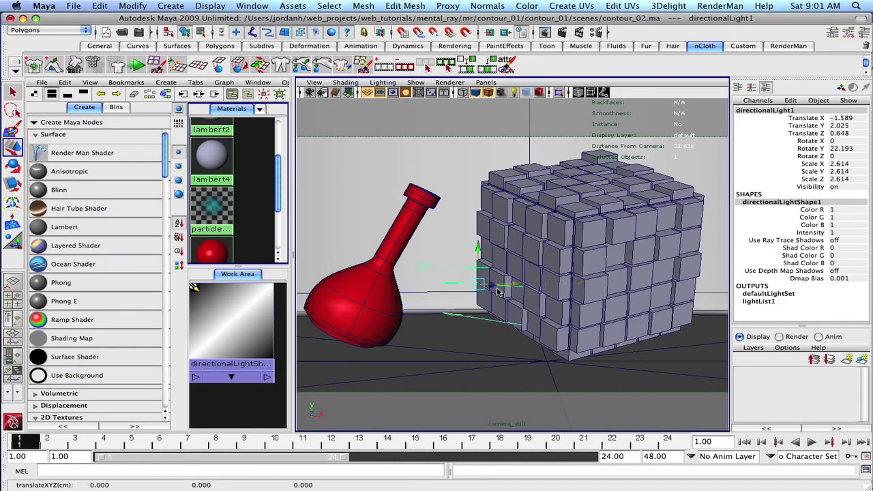
In the top view, move the light to the right and forward to Z 6
{"action": "left_click", "coordinate": [498, 292], "text": "shift"}
{"action": "key", "text": "space"}
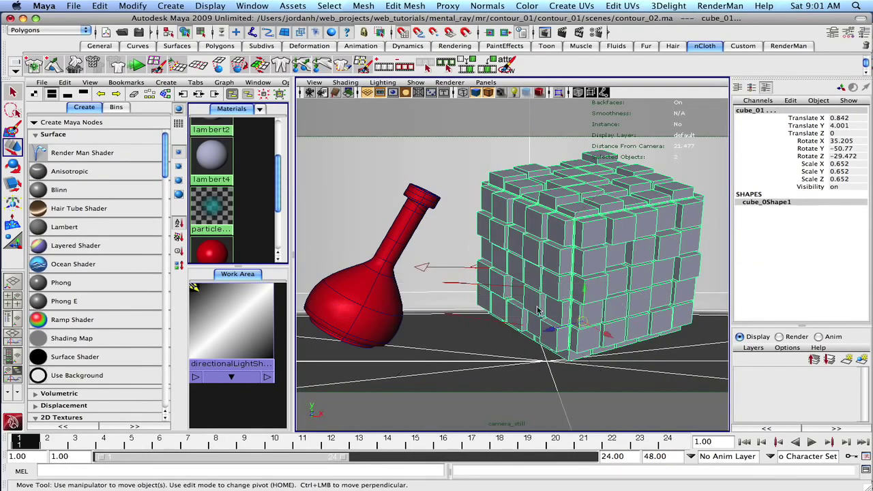
{"action": "key", "text": "space"}
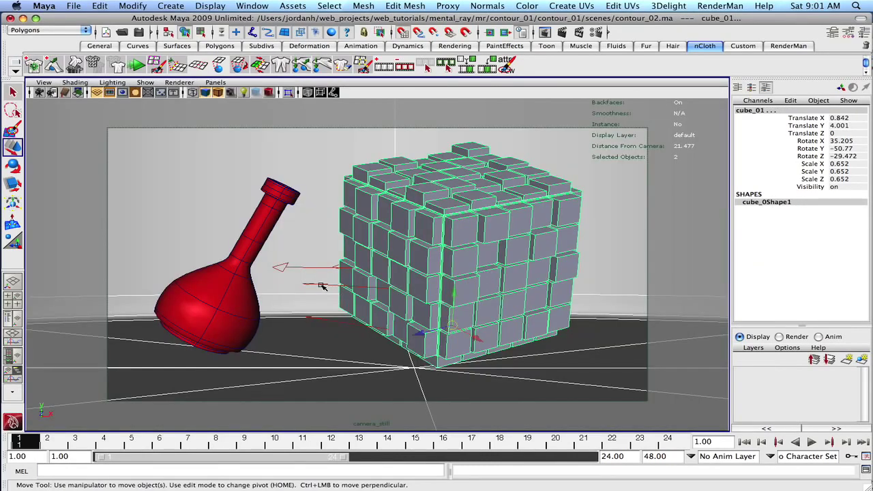
{"action": "left_click", "coordinate": [322, 286]}
{"action": "left_click_drag", "start_coordinate": [377, 292], "coordinate": [562, 303]}
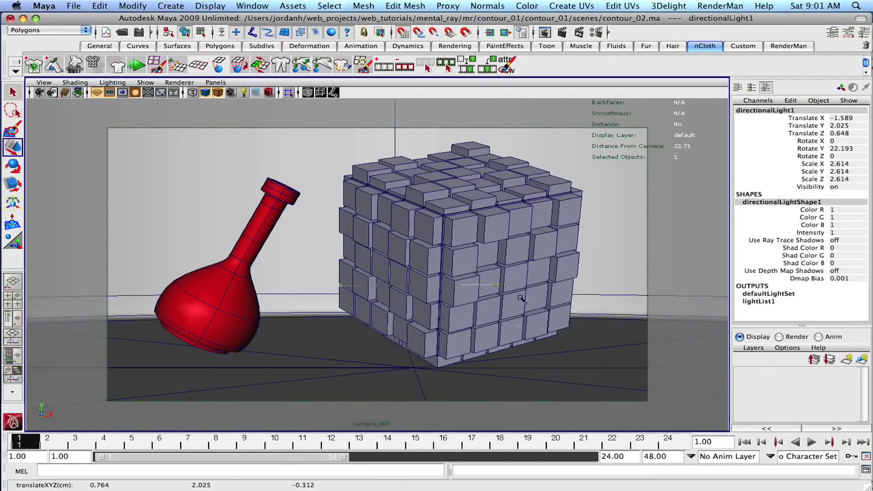
{"action": "key", "text": "space"}
{"action": "left_click", "coordinate": [347, 284]}
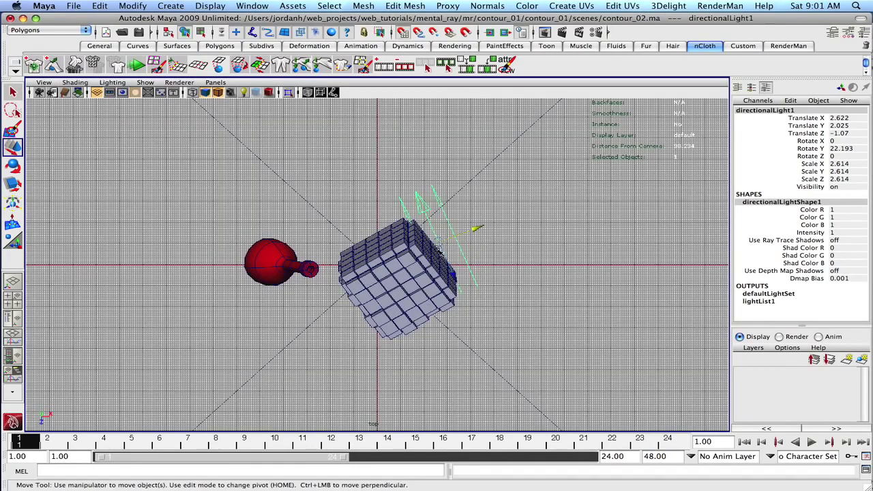
{"action": "left_click_drag", "start_coordinate": [440, 250], "coordinate": [451, 374]}
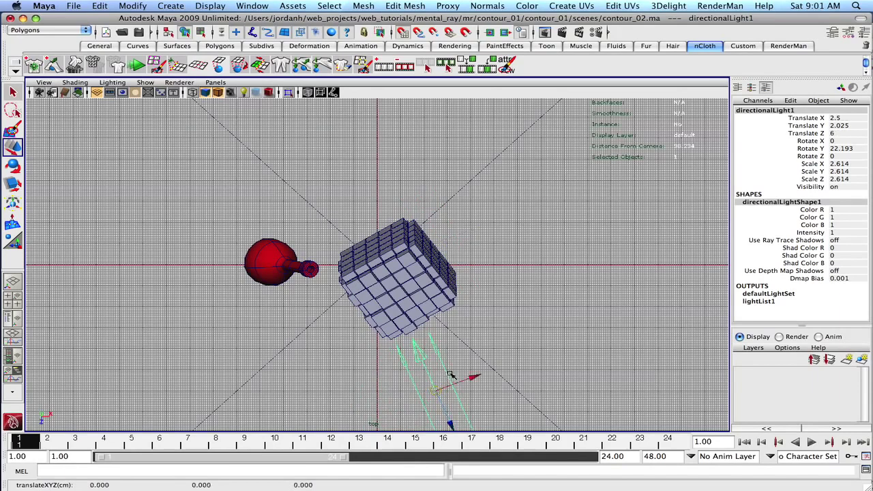
In a wireframe side view, tilt the light down toward the cube, then look through camera_still
{"action": "key", "text": "e"}
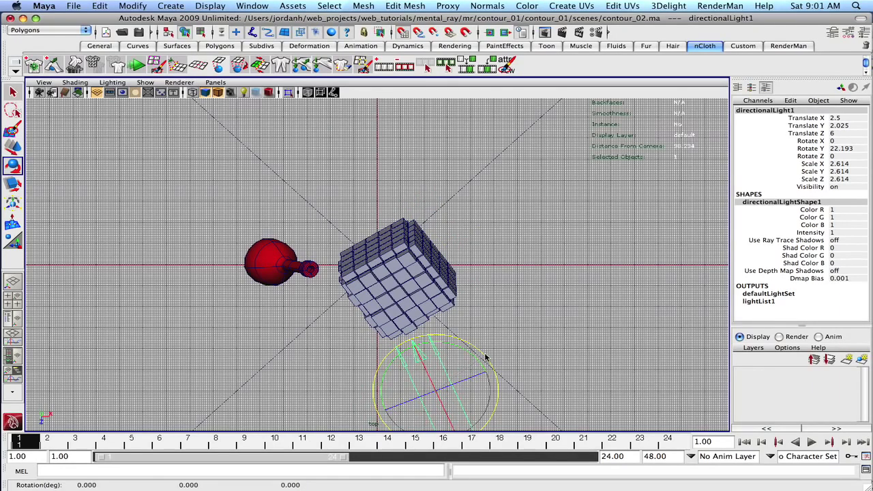
{"action": "left_click_drag", "start_coordinate": [486, 357], "coordinate": [575, 345]}
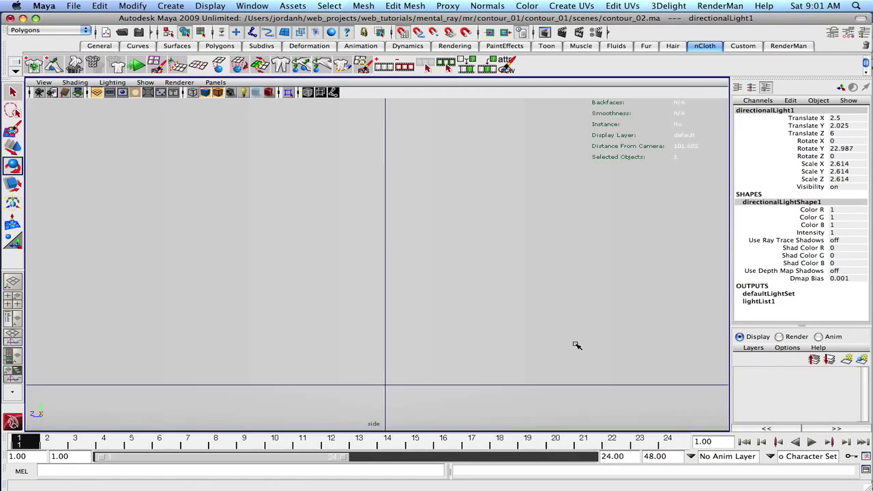
{"action": "left_click", "coordinate": [75, 82]}
{"action": "left_click", "coordinate": [75, 92]}
{"action": "right_click_drag", "start_coordinate": [500, 268], "coordinate": [339, 236], "text": "alt"}
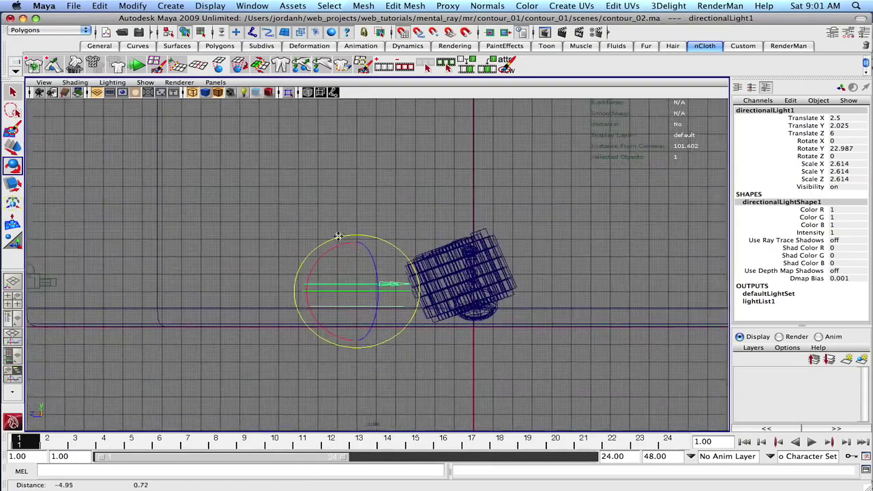
{"action": "left_click_drag", "start_coordinate": [363, 227], "coordinate": [382, 232]}
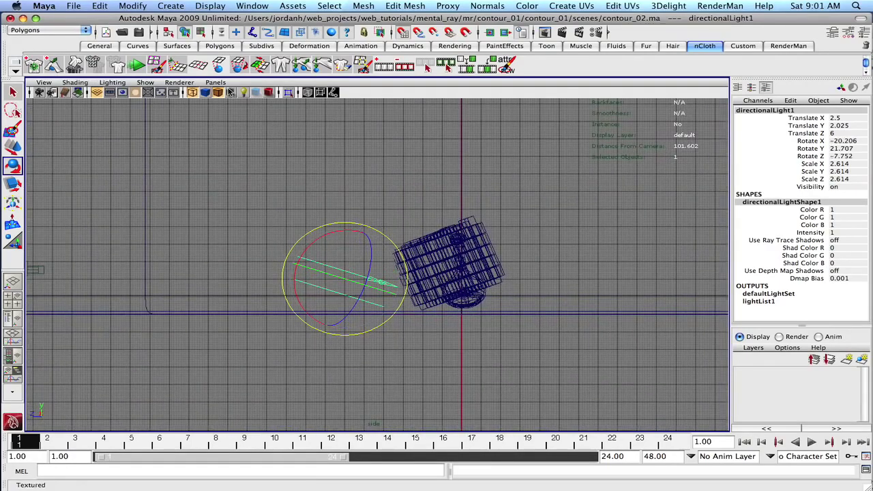
{"action": "left_click", "coordinate": [216, 82]}
{"action": "mouse_move", "coordinate": [230, 90]}
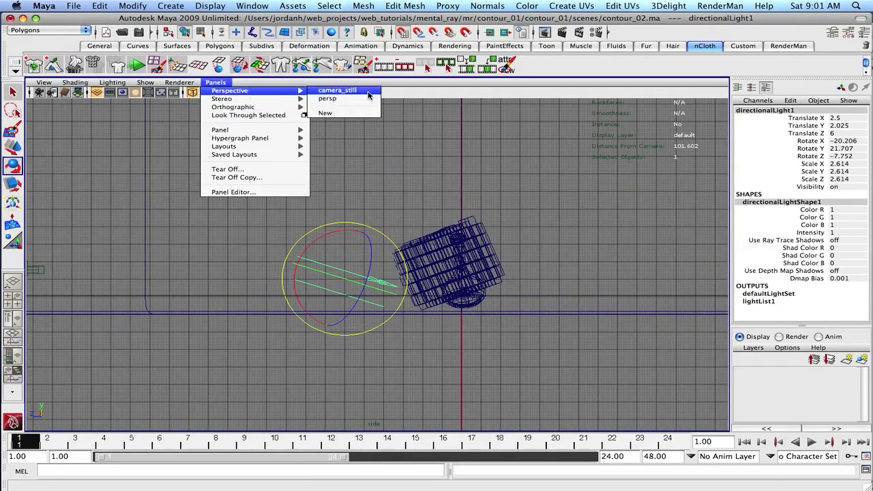
{"action": "left_click", "coordinate": [335, 90]}
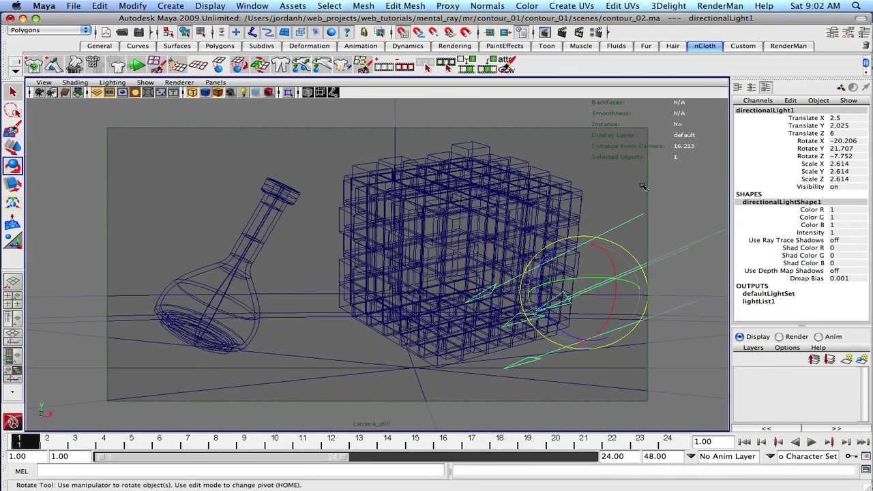
Enable ray traced shadows on directionalLightShape1 with Light Angle 1 and 4 shadow rays
{"action": "key", "text": "ctrl+a"}
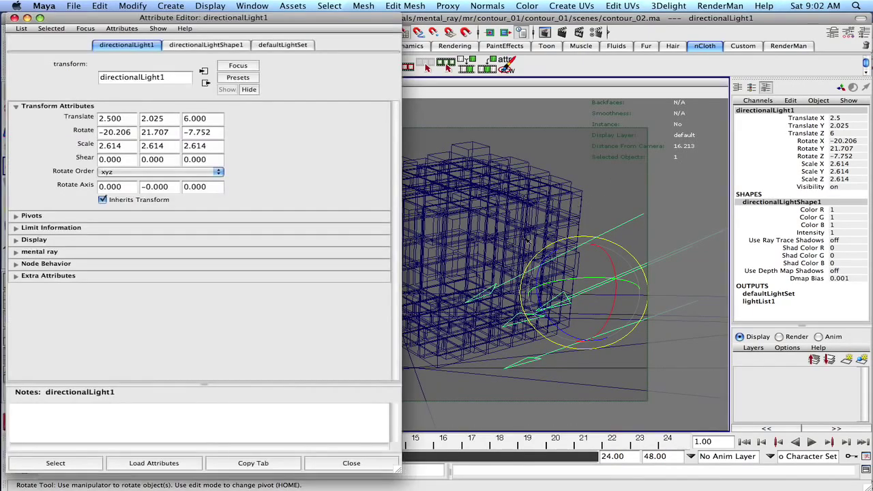
{"action": "left_click", "coordinate": [212, 46]}
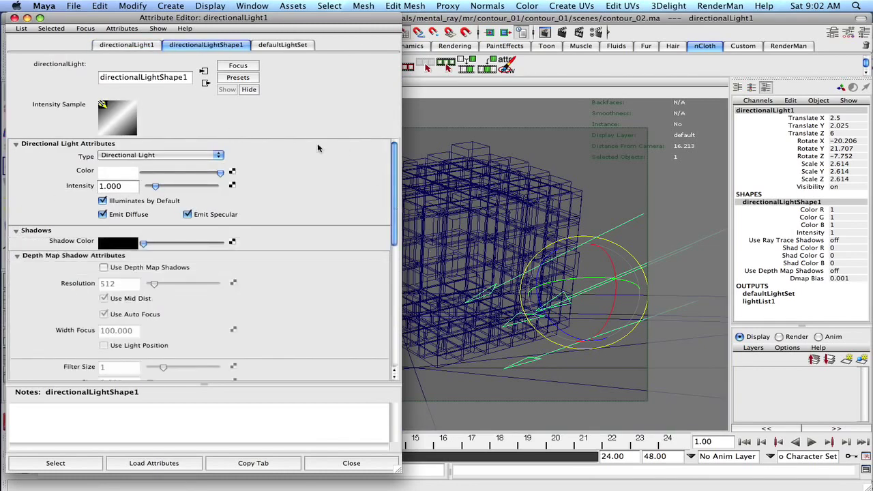
{"action": "left_click_drag", "start_coordinate": [395, 161], "coordinate": [392, 293]}
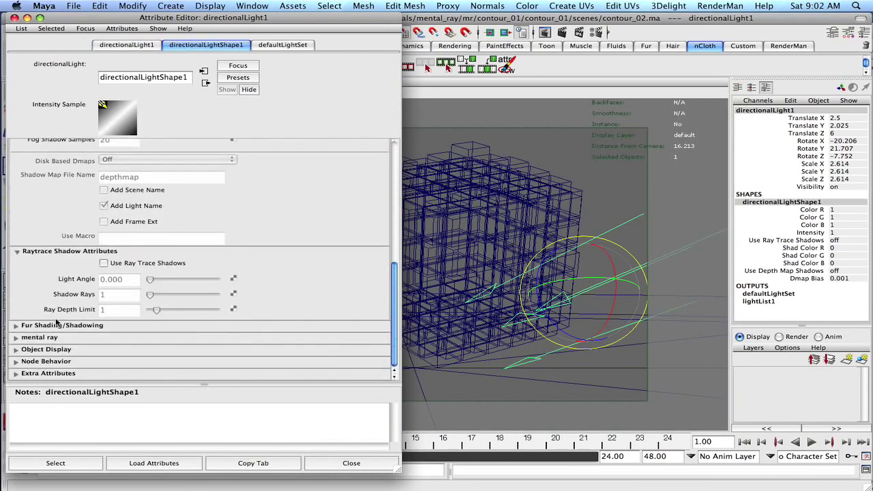
{"action": "left_click", "coordinate": [104, 263]}
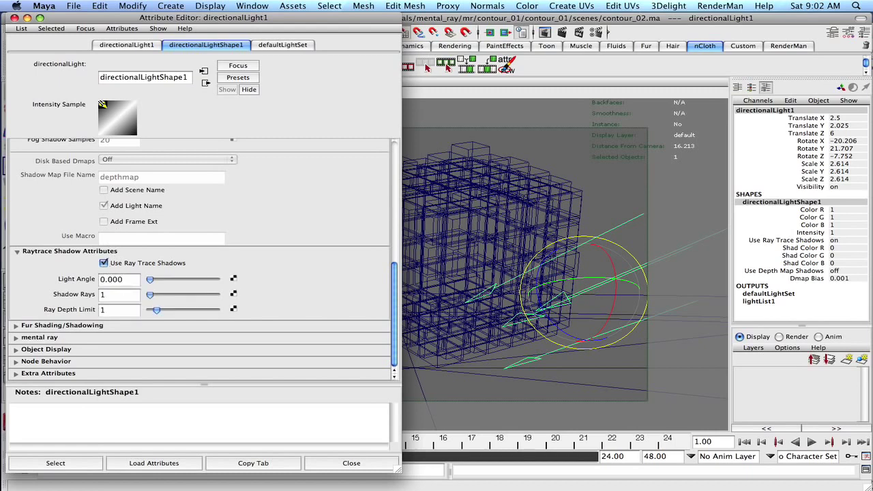
{"action": "double_click", "coordinate": [113, 279]}
{"action": "type", "text": "1"}
{"action": "key", "text": "Return"}
{"action": "double_click", "coordinate": [102, 294]}
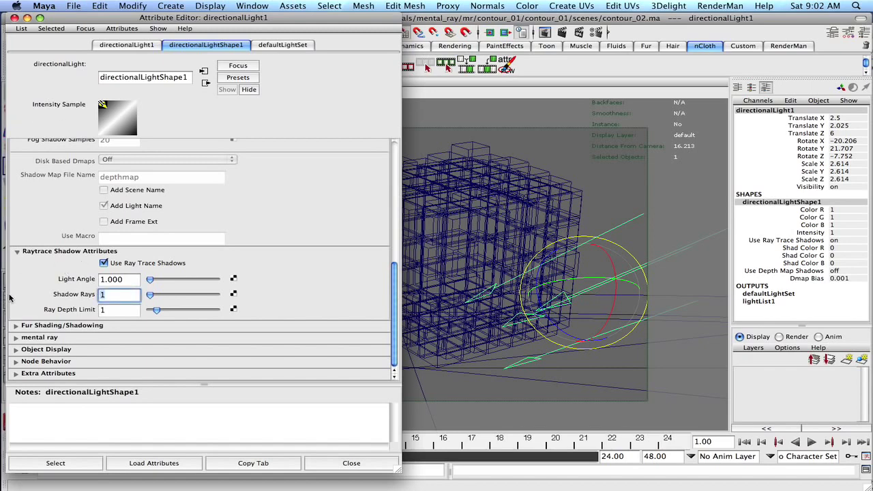
{"action": "type", "text": "4"}
{"action": "key", "text": "Return"}
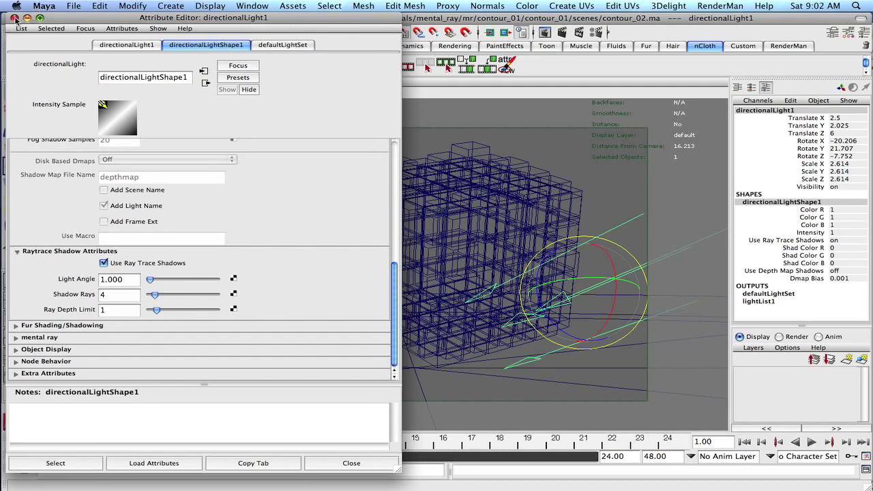
{"action": "left_click", "coordinate": [14, 18]}
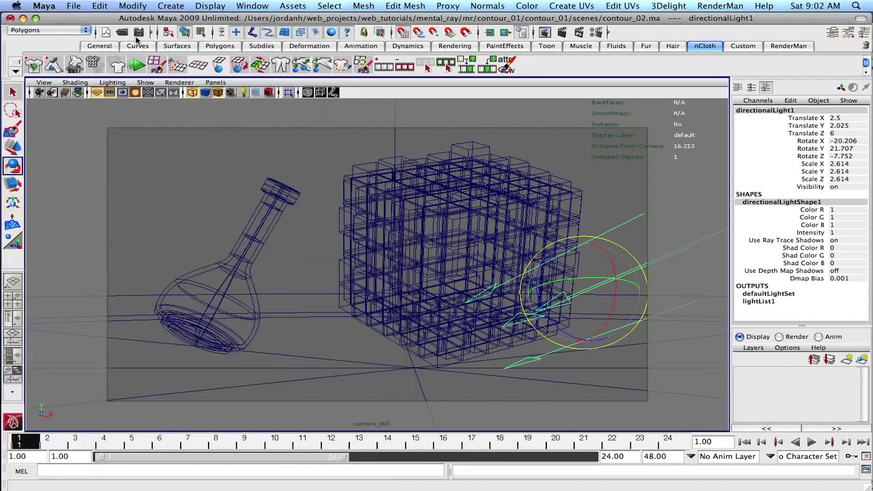
Smooth-shade all objects and save the scene
{"action": "left_click", "coordinate": [148, 83]}
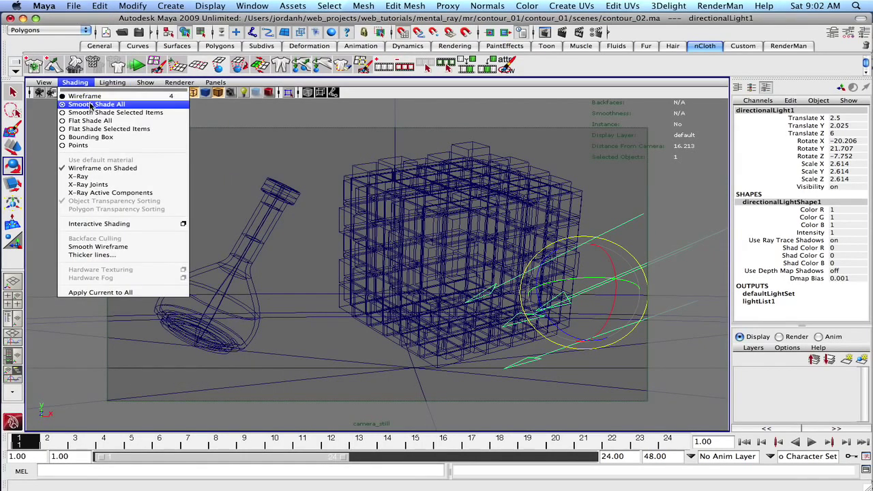
{"action": "left_click", "coordinate": [90, 105]}
{"action": "key", "text": "super+s"}
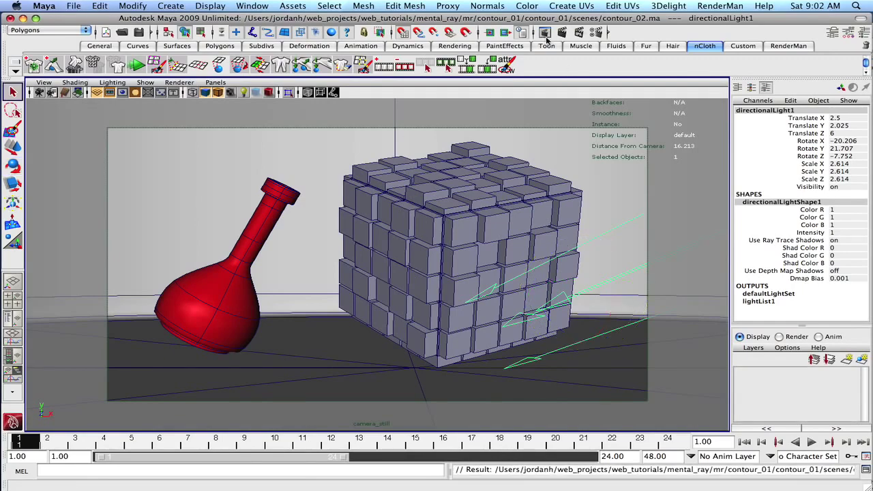
Set mental ray anti-aliasing to Max Sample Level 1 and review the Indirect Lighting settings
{"action": "left_click", "coordinate": [596, 32]}
{"action": "left_click_drag", "start_coordinate": [511, 18], "coordinate": [83, 19]}
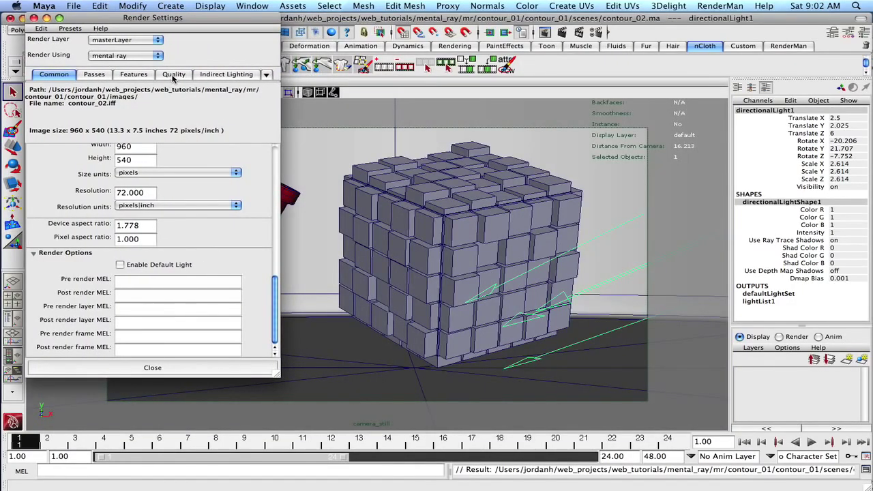
{"action": "left_click", "coordinate": [172, 75]}
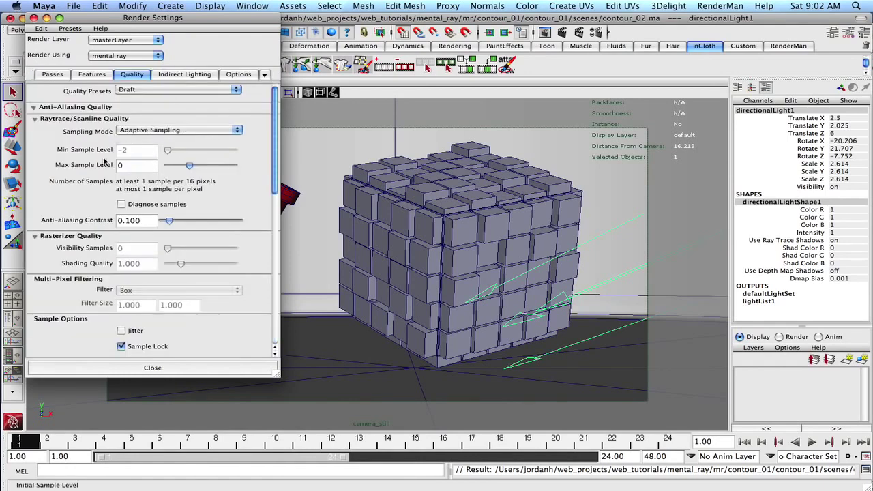
{"action": "type", "text": "1"}
{"action": "key", "text": "Tab"}
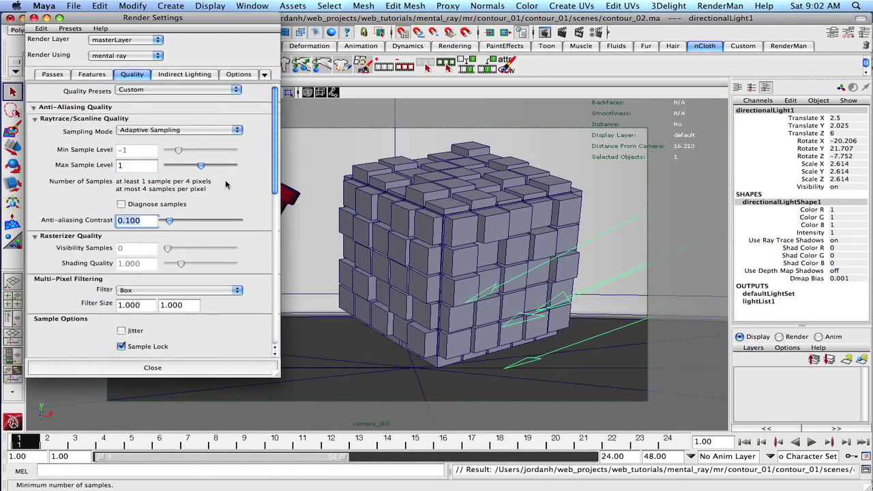
{"action": "left_click_drag", "start_coordinate": [277, 170], "coordinate": [259, 392]}
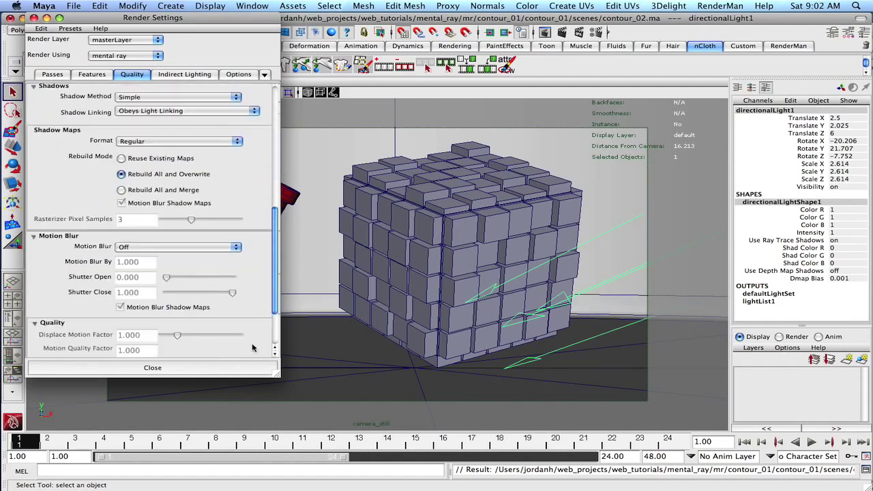
{"action": "left_click_drag", "start_coordinate": [276, 293], "coordinate": [254, 72]}
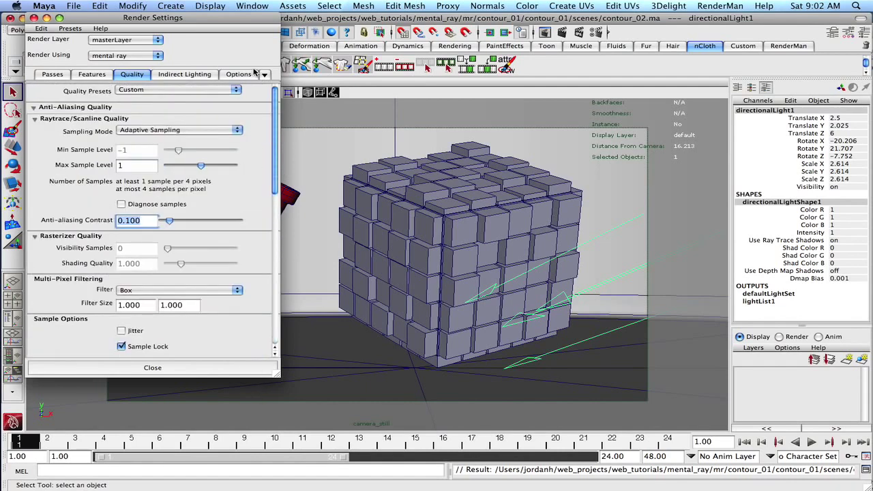
{"action": "left_click", "coordinate": [184, 74]}
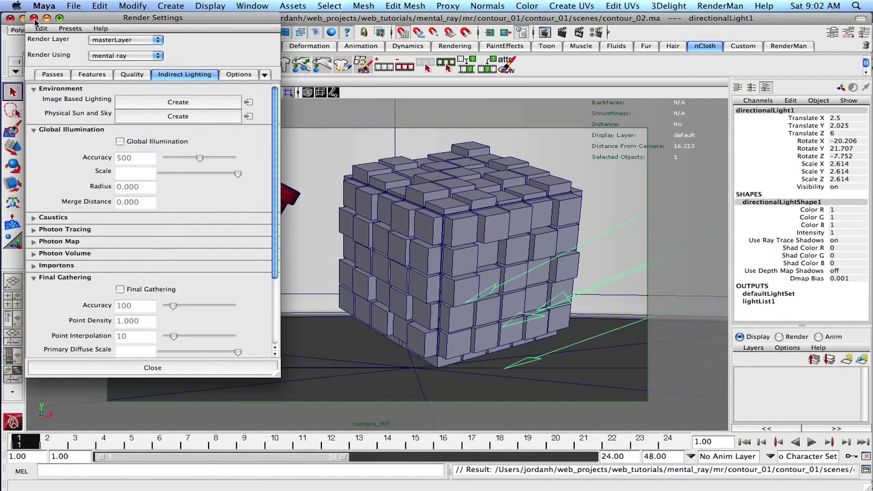
{"action": "left_click", "coordinate": [34, 18]}
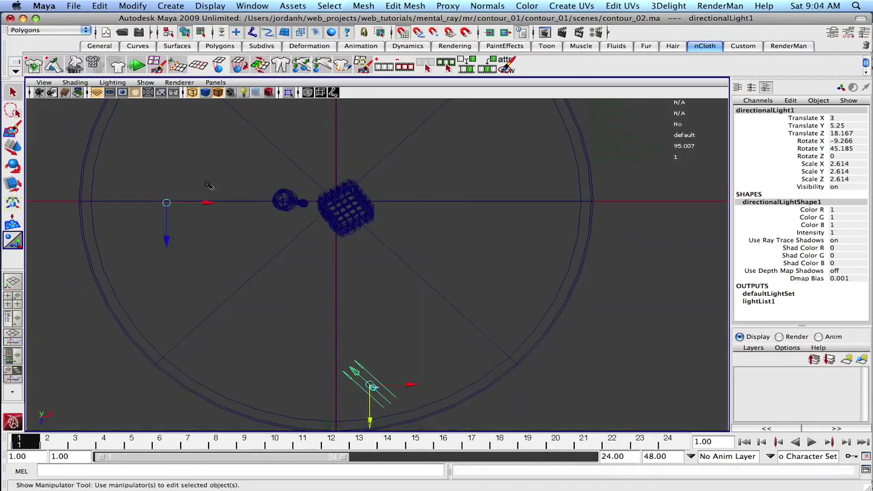
Re-aim the directional light at the block cube, shift it sideways, and select the cyc
{"action": "left_click_drag", "start_coordinate": [167, 203], "coordinate": [338, 202]}
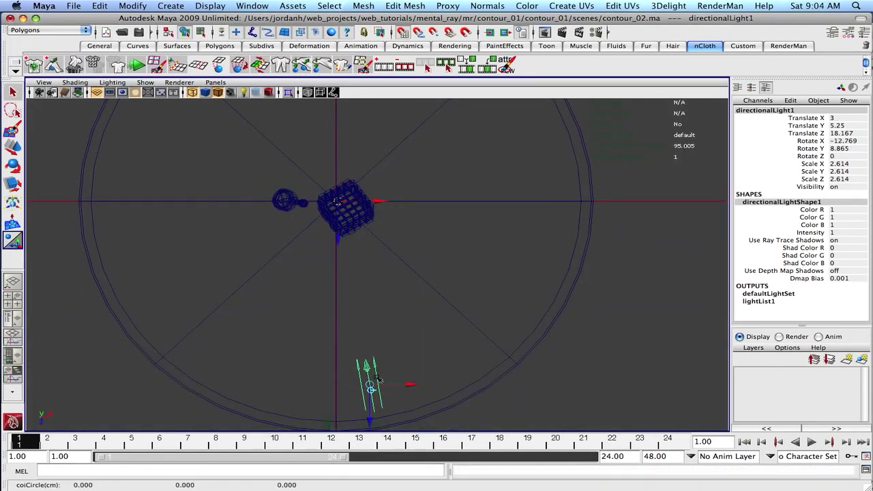
{"action": "mouse_move", "coordinate": [411, 386]}
{"action": "left_mouse_down"}
{"action": "mouse_move", "coordinate": [516, 400]}
{"action": "mouse_move", "coordinate": [429, 346]}
{"action": "left_mouse_up"}
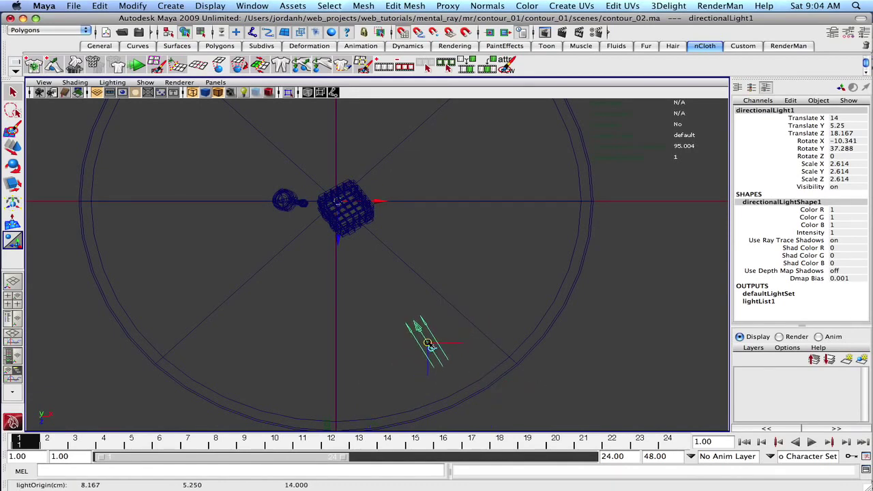
{"action": "scroll", "coordinate": [334, 273], "scroll_direction": "down", "scroll_amount": 3}
{"action": "scroll", "coordinate": [300, 258], "scroll_direction": "down", "scroll_amount": 2}
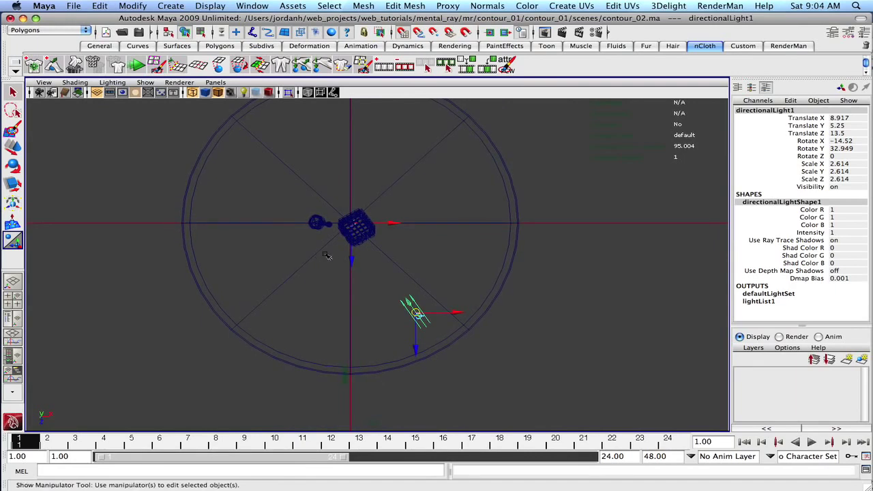
{"action": "left_click", "coordinate": [424, 362]}
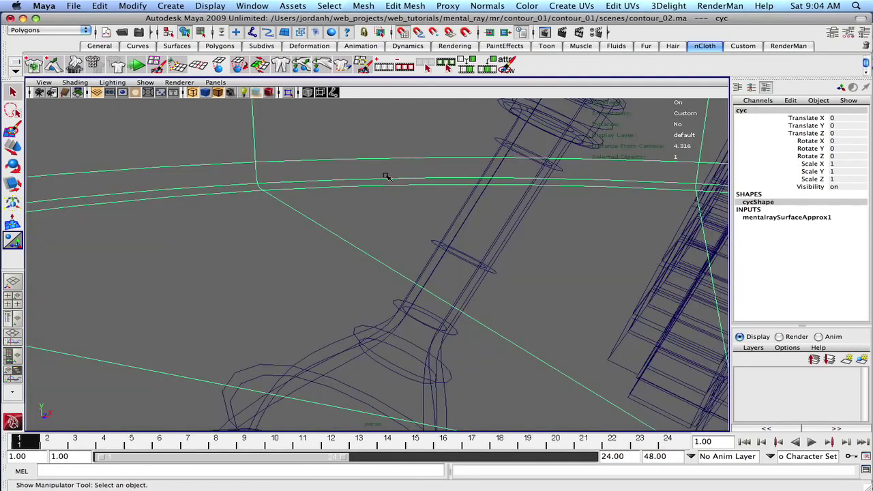
Switch the viewport to smooth shading and frame the whole cyc
{"action": "left_click", "coordinate": [74, 85]}
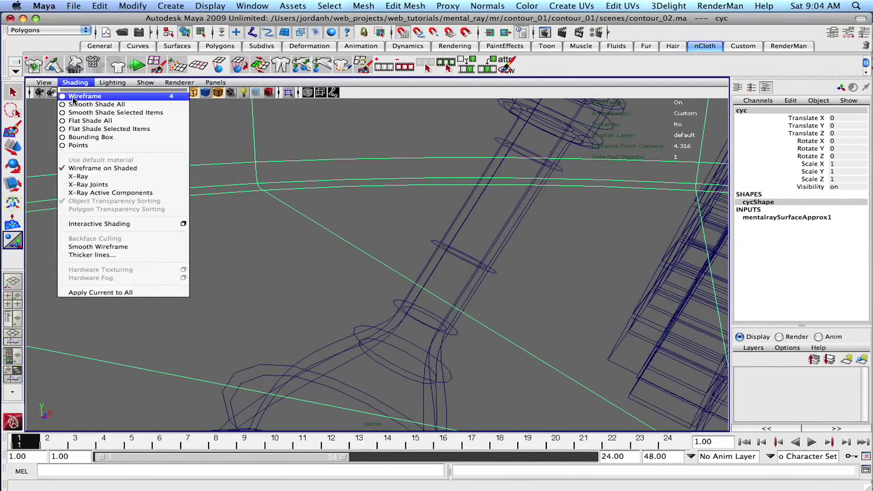
{"action": "left_click", "coordinate": [82, 104]}
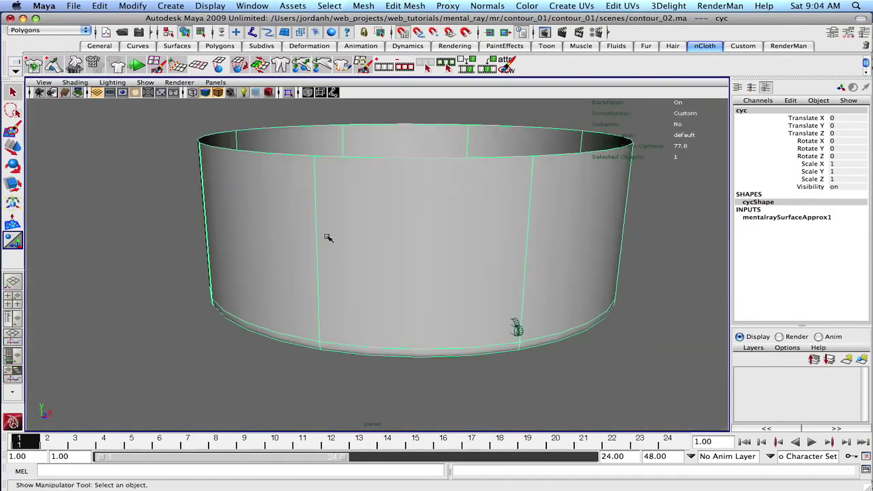
{"action": "right_click_drag", "start_coordinate": [327, 237], "coordinate": [259, 196], "text": "alt"}
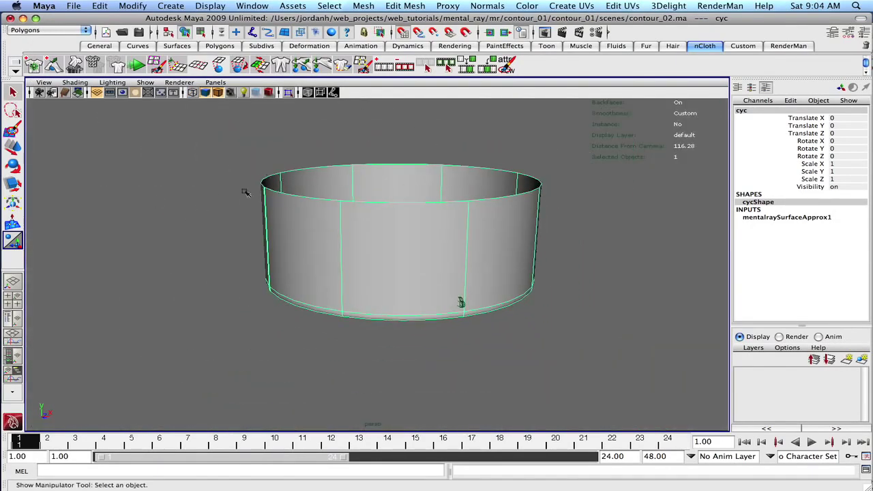
Turn off Double Sided in cycShape's Render Stats
{"action": "key", "text": "ctrl+a"}
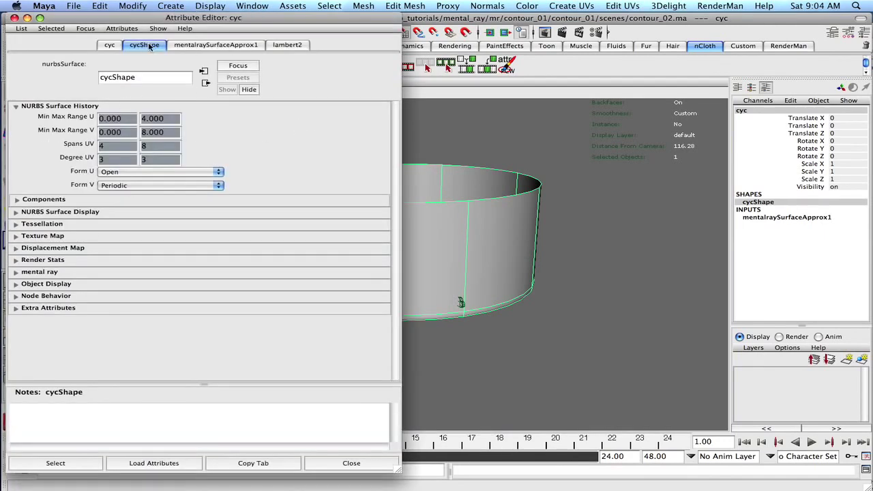
{"action": "left_click", "coordinate": [17, 260]}
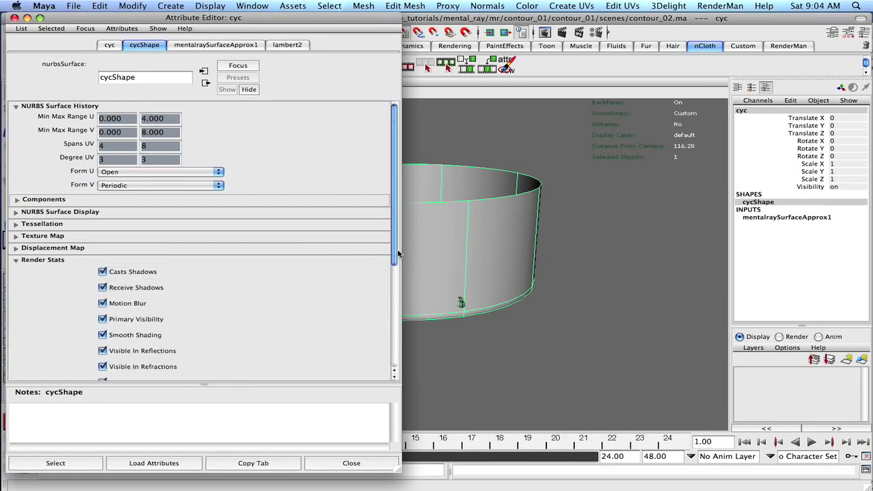
{"action": "scroll", "coordinate": [273, 273], "scroll_direction": "down", "scroll_amount": 2}
{"action": "scroll", "coordinate": [204, 294], "scroll_direction": "down", "scroll_amount": 3}
{"action": "left_click", "coordinate": [152, 294]}
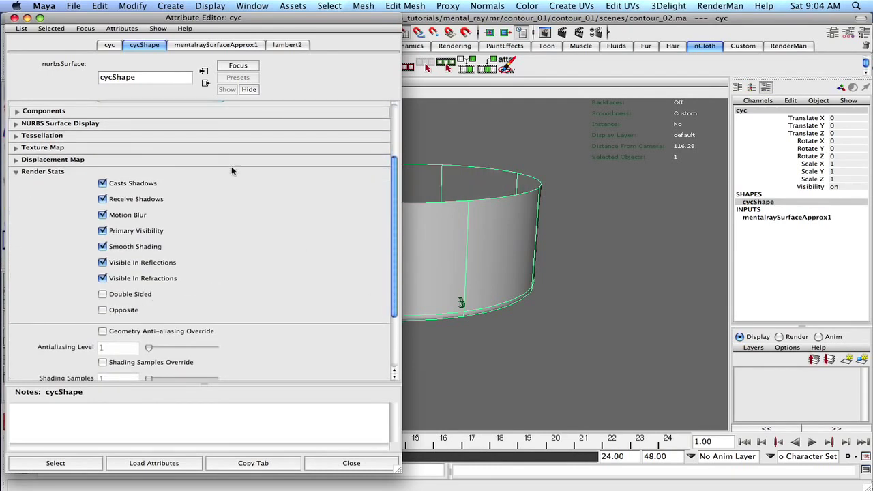
{"action": "left_click", "coordinate": [14, 17]}
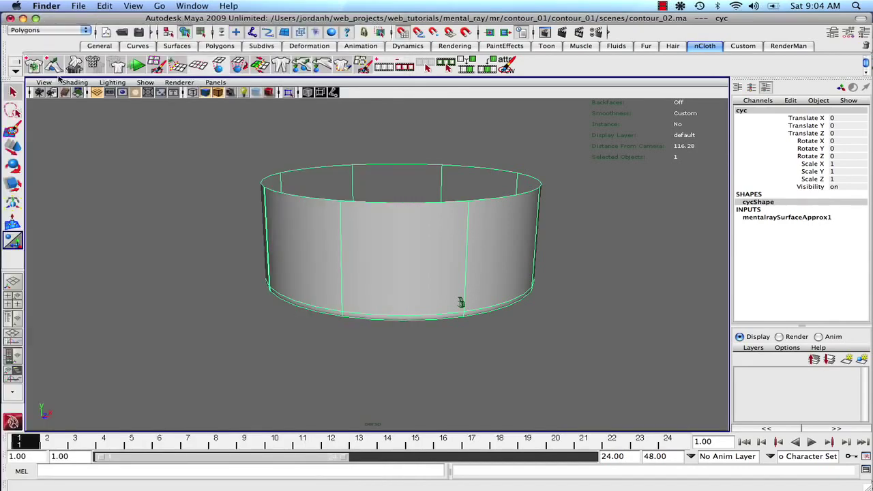
Switch to the Surfaces menu set and apply Edit NURBS > Reverse Surface Direction to the cyc
{"action": "left_click", "coordinate": [58, 30]}
{"action": "left_click", "coordinate": [57, 30]}
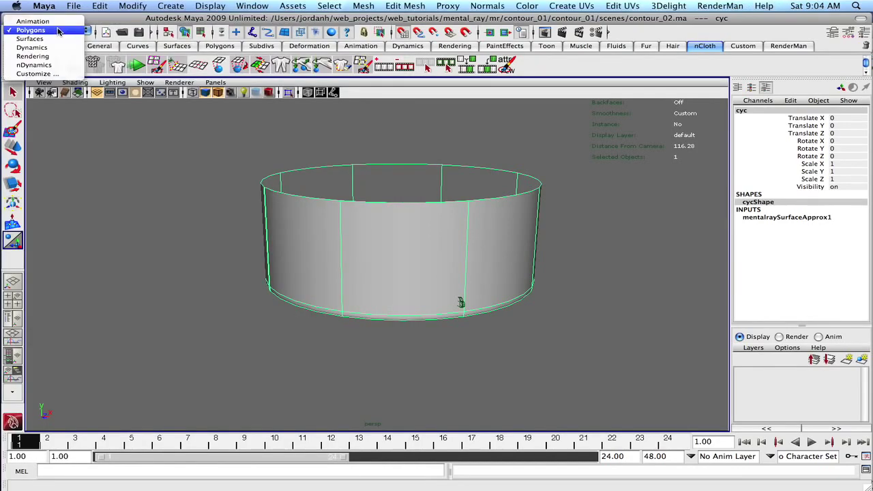
{"action": "left_click", "coordinate": [27, 41]}
{"action": "left_click", "coordinate": [331, 6]}
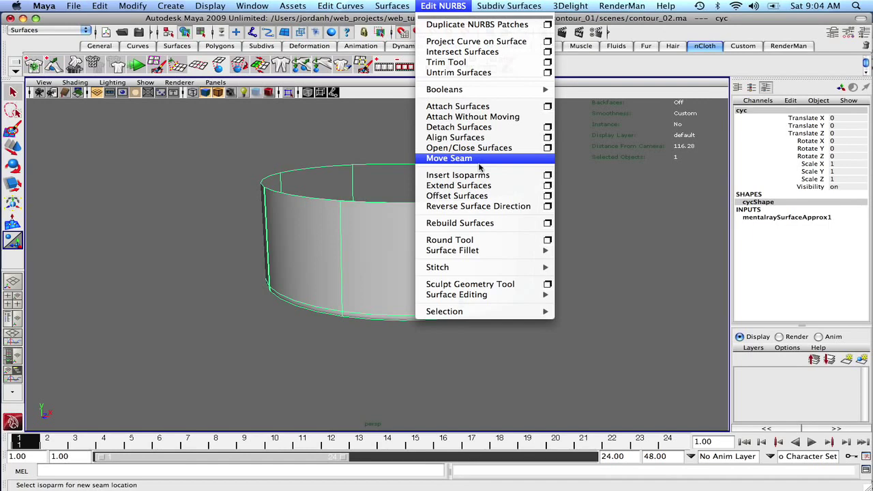
{"action": "left_click", "coordinate": [482, 207]}
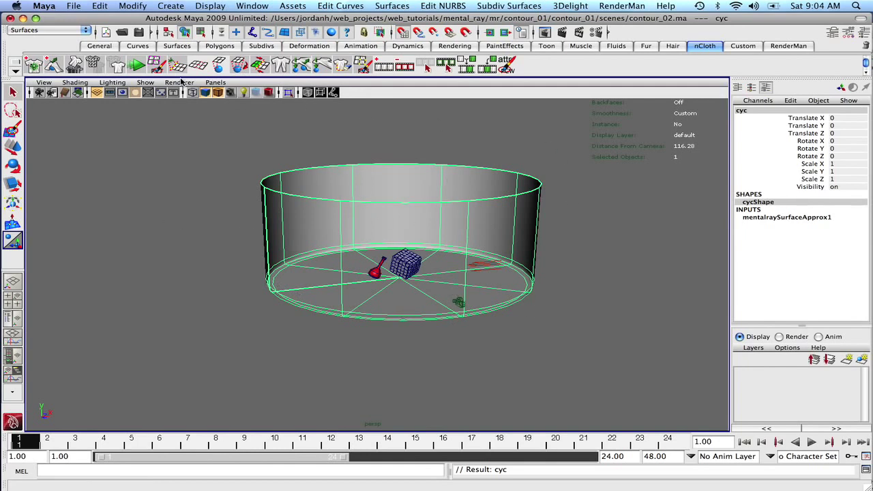
Look through camera_still and render a 960 x 540 mental ray test frame
{"action": "left_click", "coordinate": [144, 82]}
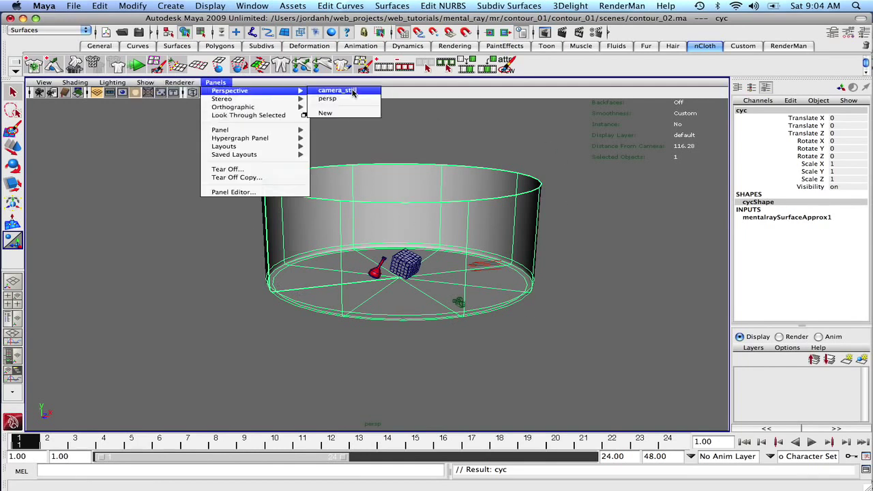
{"action": "left_click", "coordinate": [352, 88]}
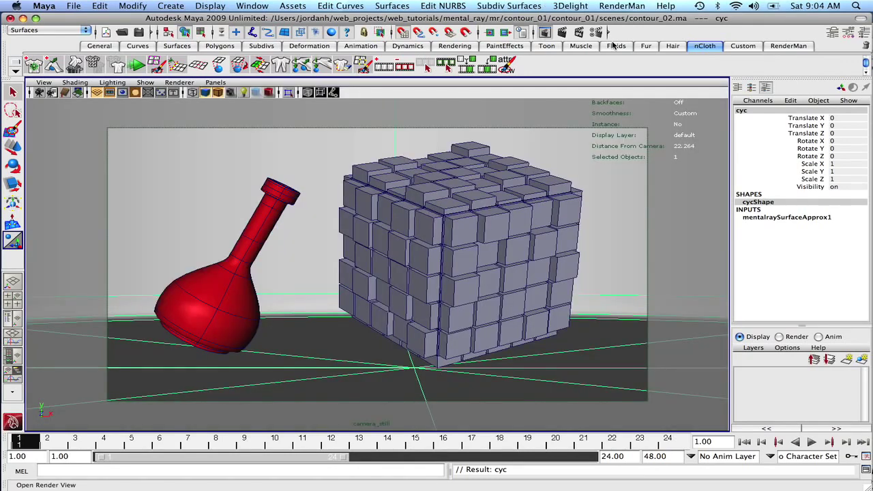
{"action": "left_click", "coordinate": [545, 34]}
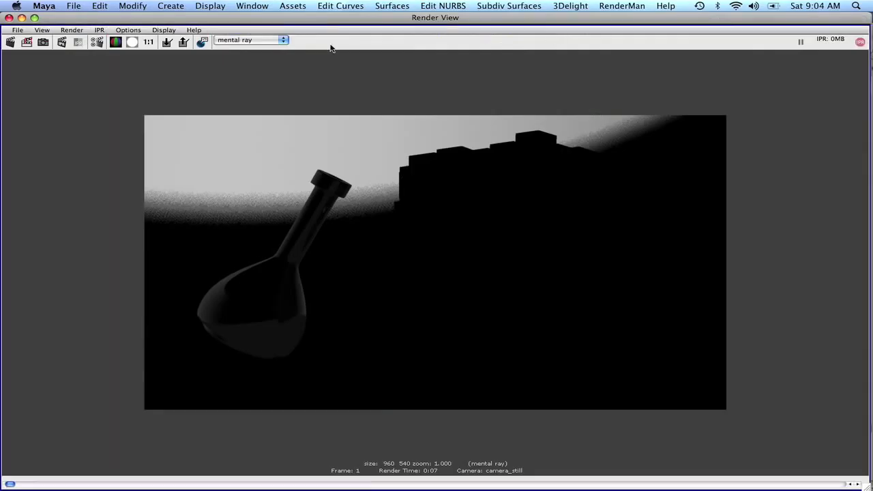
{"action": "left_click", "coordinate": [10, 41]}
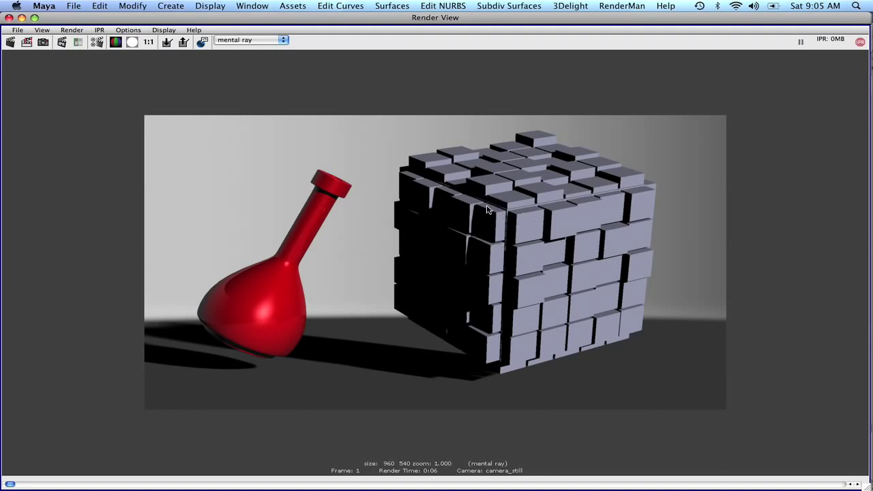
{"action": "left_click", "coordinate": [8, 18]}
Enable Final Gathering with 1 secondary diffuse bounce and Accuracy 50
{"action": "left_click", "coordinate": [597, 32]}
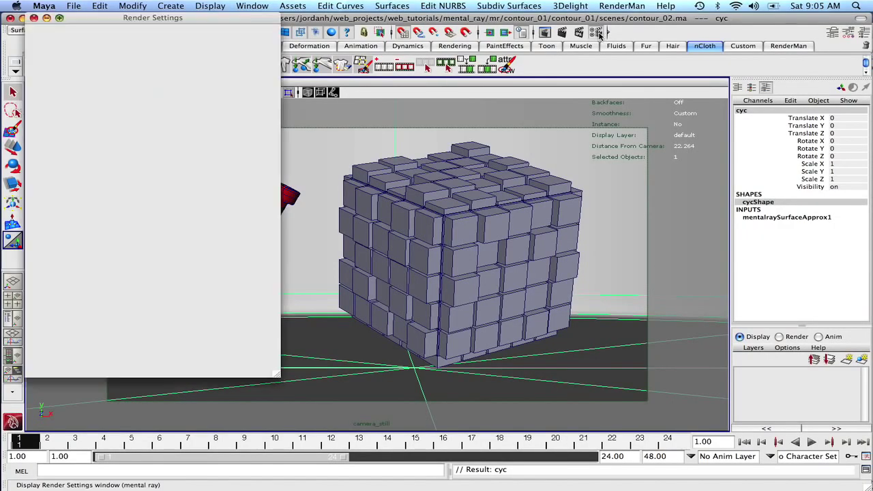
{"action": "left_click", "coordinate": [120, 290]}
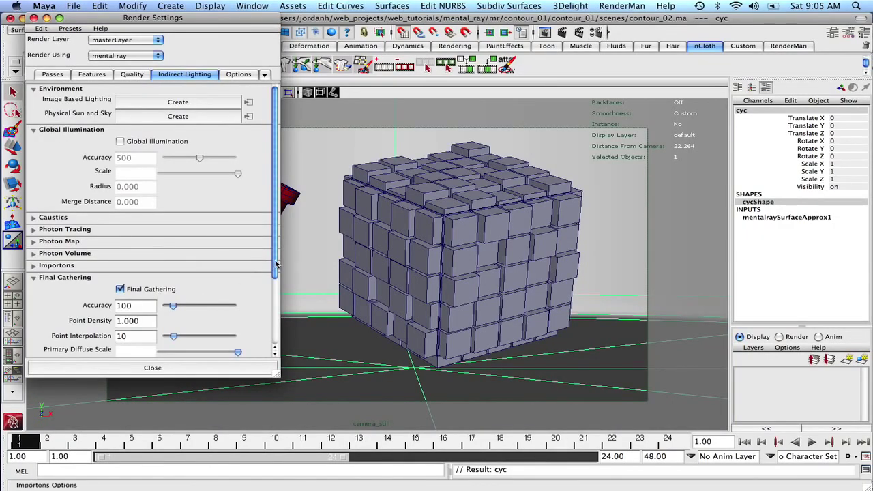
{"action": "scroll", "coordinate": [117, 304], "scroll_direction": "down", "scroll_amount": 3}
{"action": "double_click", "coordinate": [135, 294]}
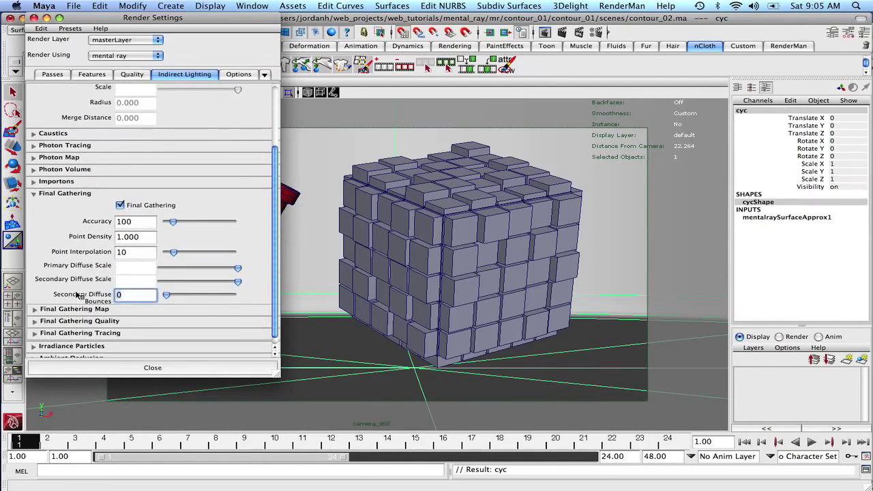
{"action": "type", "text": "1"}
{"action": "key", "text": "Tab"}
{"action": "type", "text": "50"}
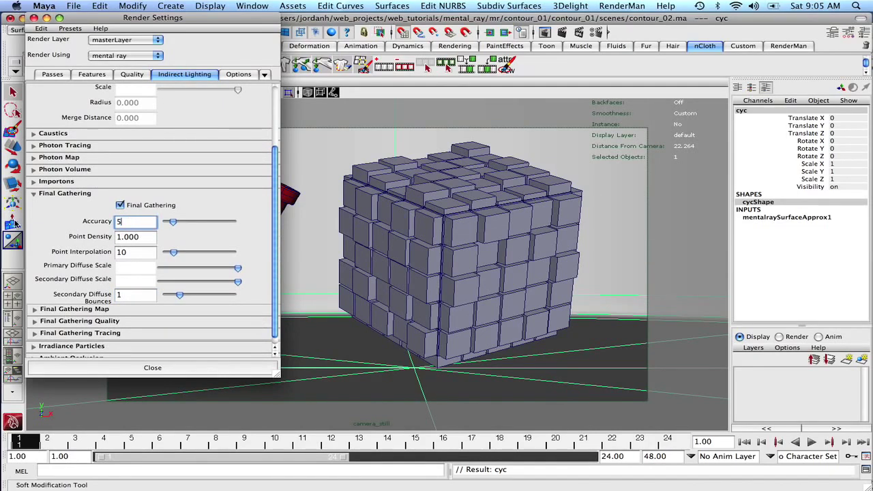
{"action": "key", "text": "Tab"}
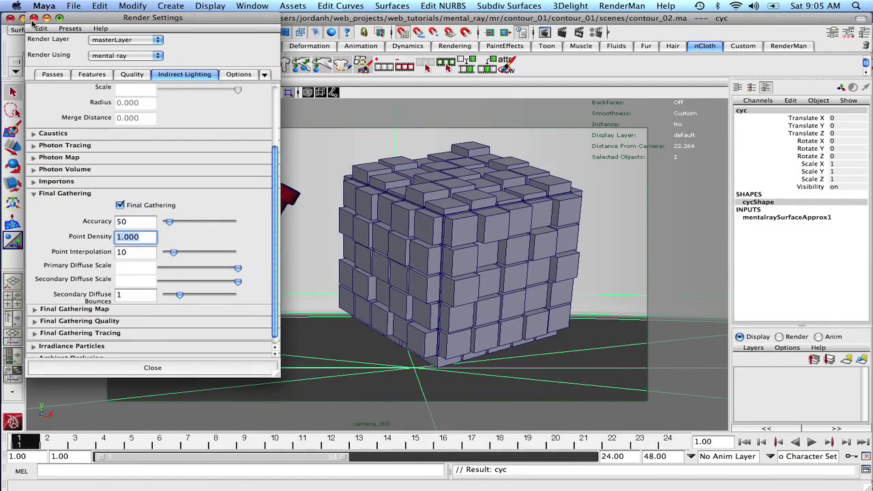
{"action": "left_click", "coordinate": [33, 18]}
Re-render the camera_still frame with final gathering in Render View
{"action": "left_click", "coordinate": [545, 32]}
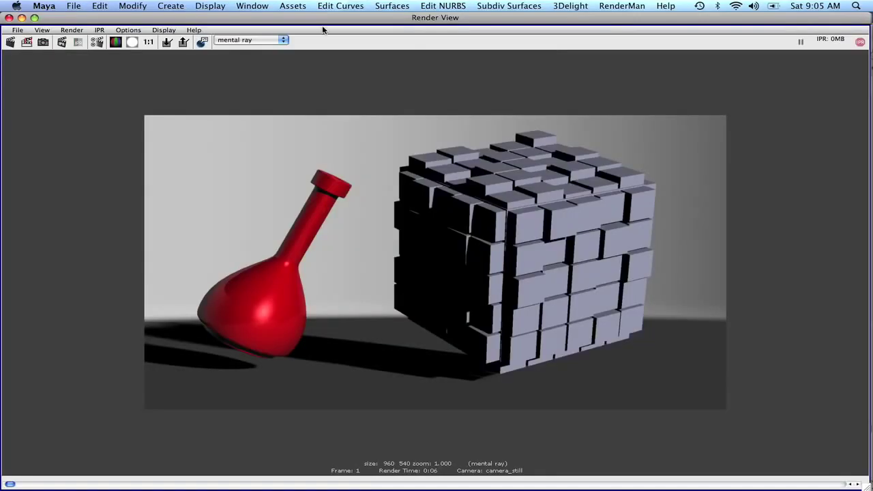
{"action": "left_click", "coordinate": [9, 41]}
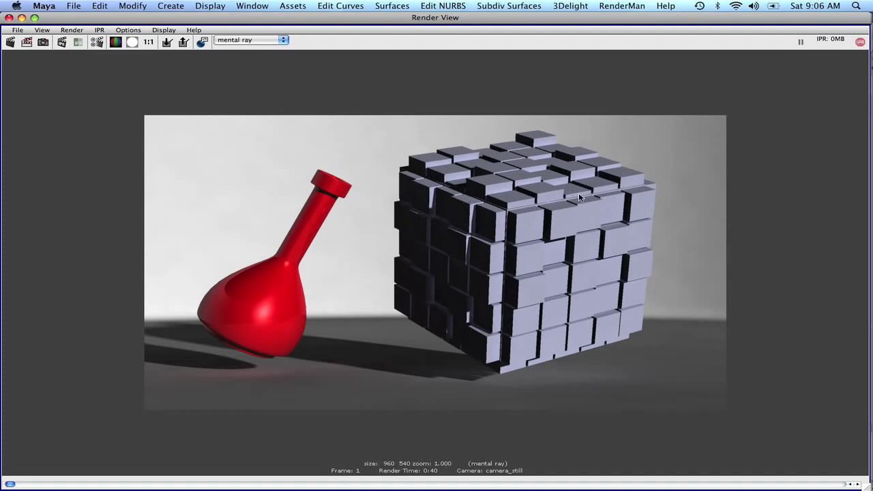
{"action": "left_click", "coordinate": [22, 18]}
Create a second directional light, move it left of the objects and aim it at the cube
{"action": "scroll", "coordinate": [309, 261], "scroll_direction": "up", "scroll_amount": 3}
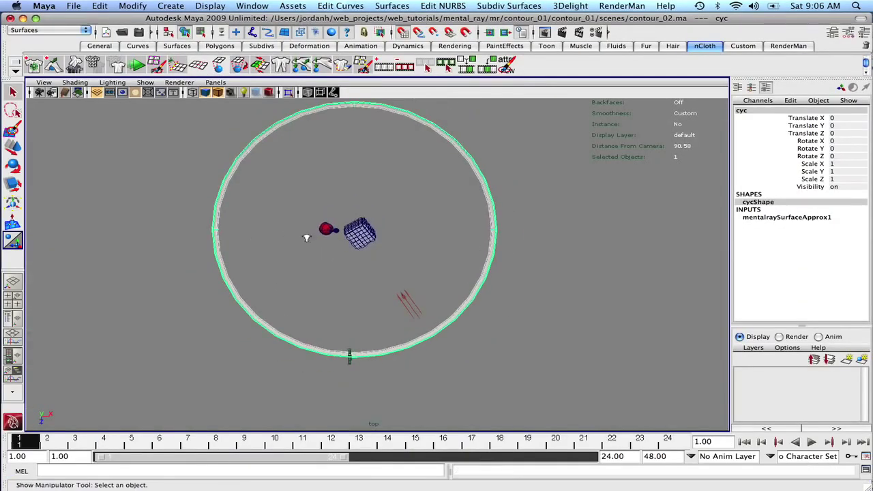
{"action": "left_click", "coordinate": [171, 6]}
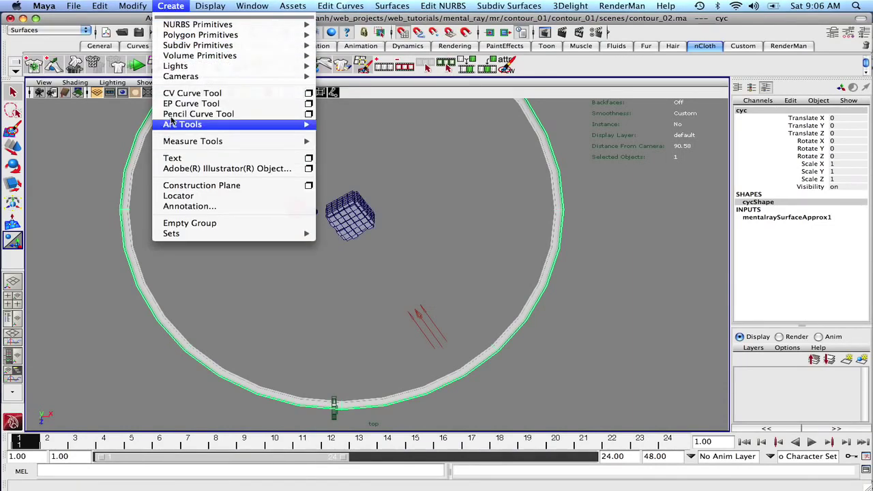
{"action": "mouse_move", "coordinate": [175, 66]}
{"action": "left_click", "coordinate": [360, 82]}
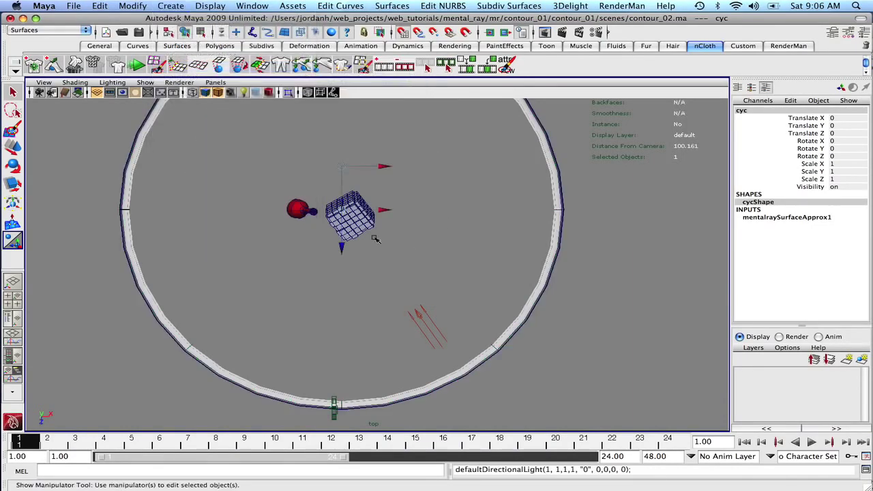
{"action": "left_click_drag", "start_coordinate": [345, 212], "coordinate": [212, 263]}
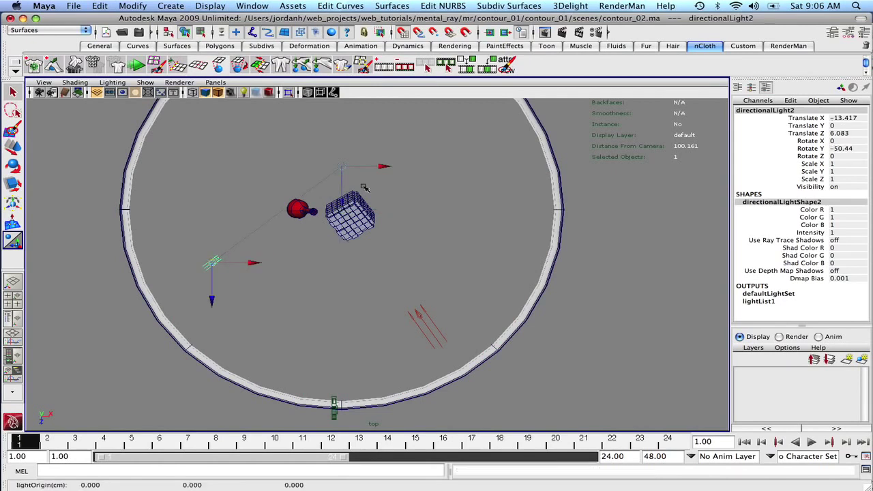
{"action": "left_click_drag", "start_coordinate": [341, 167], "coordinate": [349, 215]}
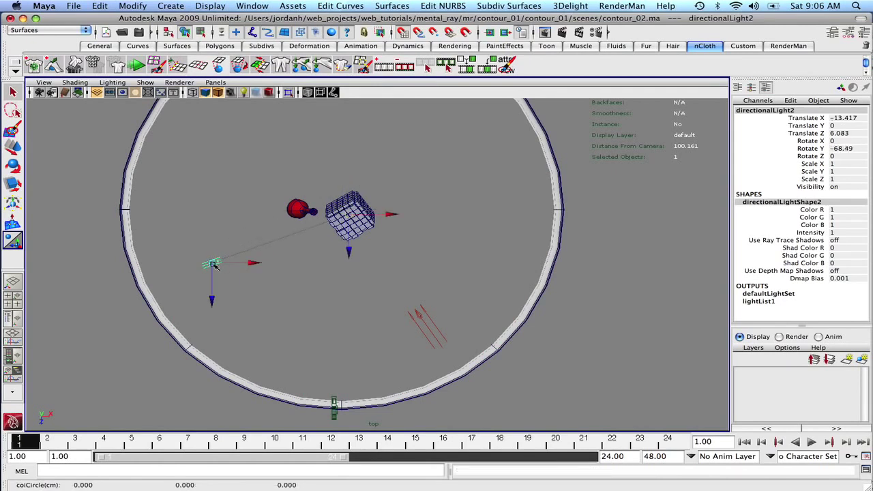
{"action": "left_click_drag", "start_coordinate": [214, 265], "coordinate": [217, 274]}
From the side view, raise the new light slightly off the floor and level its tilt
{"action": "key", "text": "space"}
{"action": "left_click_drag", "start_coordinate": [288, 239], "coordinate": [366, 244]}
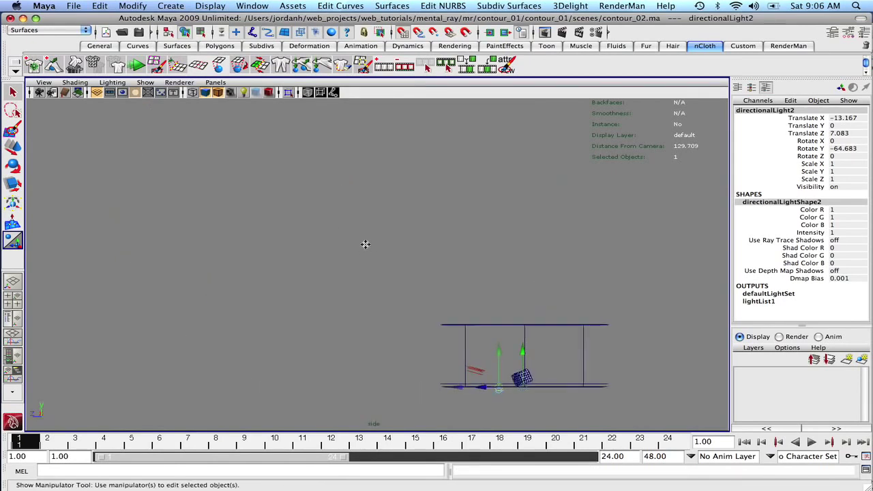
{"action": "right_click_drag", "start_coordinate": [365, 244], "coordinate": [345, 272], "text": "alt"}
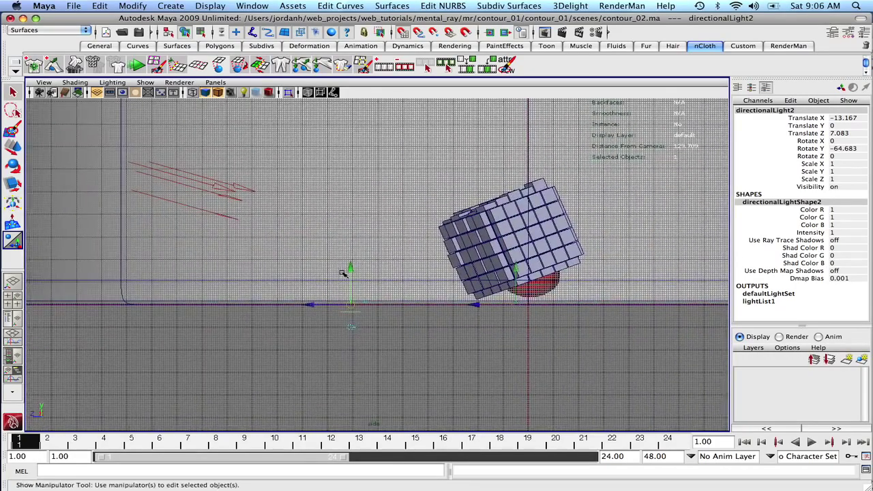
{"action": "left_click_drag", "start_coordinate": [344, 273], "coordinate": [345, 238]}
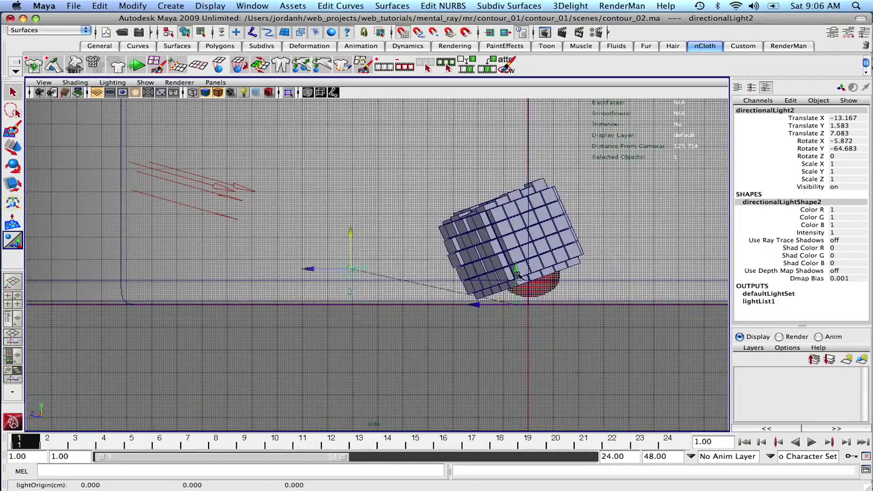
{"action": "left_click_drag", "start_coordinate": [519, 277], "coordinate": [516, 249]}
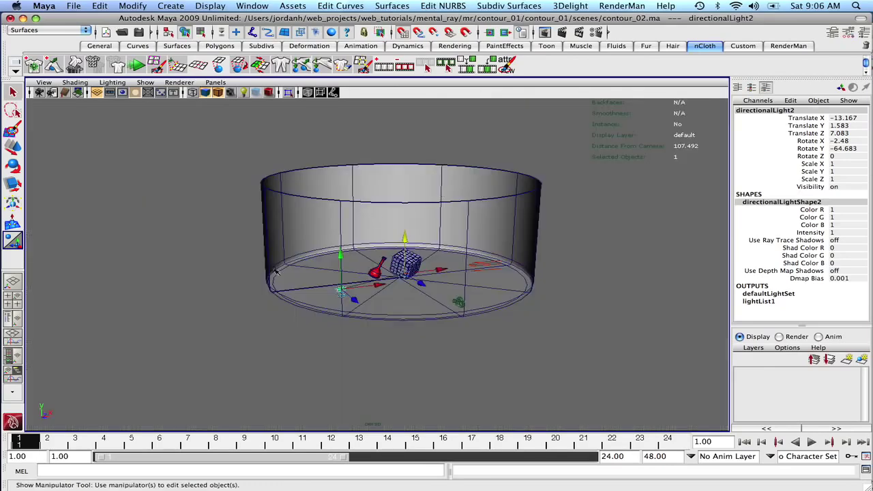
{"action": "right_click_drag", "start_coordinate": [444, 184], "coordinate": [580, 306], "text": "alt"}
{"action": "left_click_drag", "start_coordinate": [581, 306], "coordinate": [418, 226], "text": "alt"}
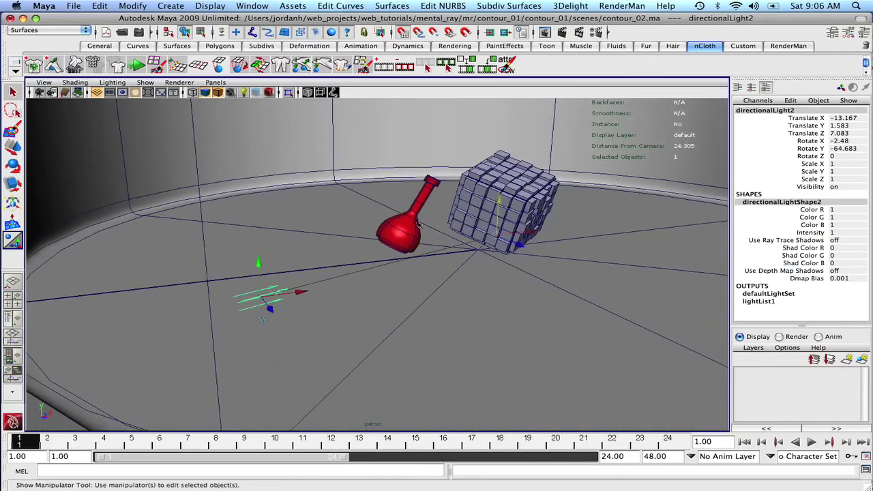
{"action": "key", "text": "ctrl+a"}
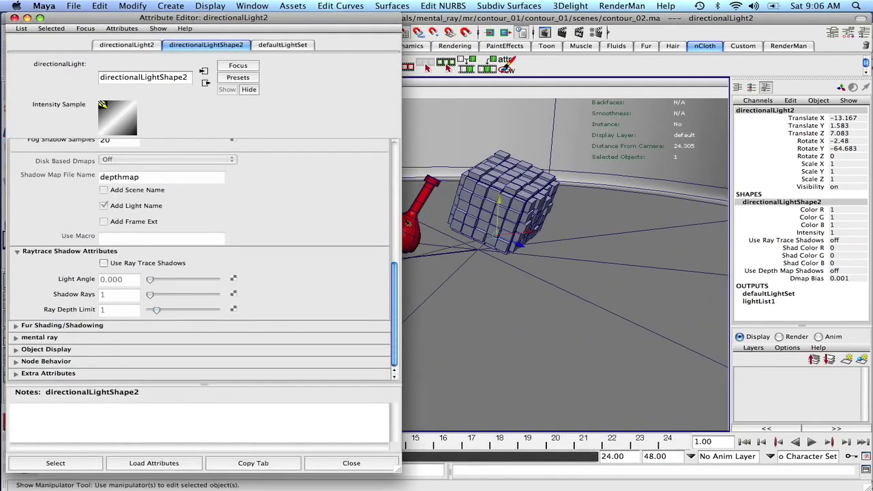
Give directionalLightShape2 a pale lavender colour and 0.2 intensity
{"action": "left_click", "coordinate": [396, 158]}
{"action": "left_click", "coordinate": [397, 154]}
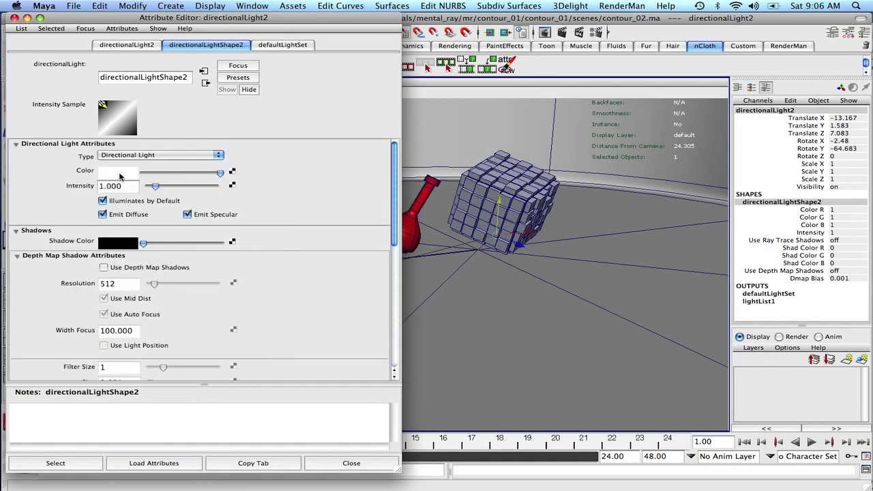
{"action": "left_click", "coordinate": [123, 172]}
{"action": "left_click", "coordinate": [168, 175]}
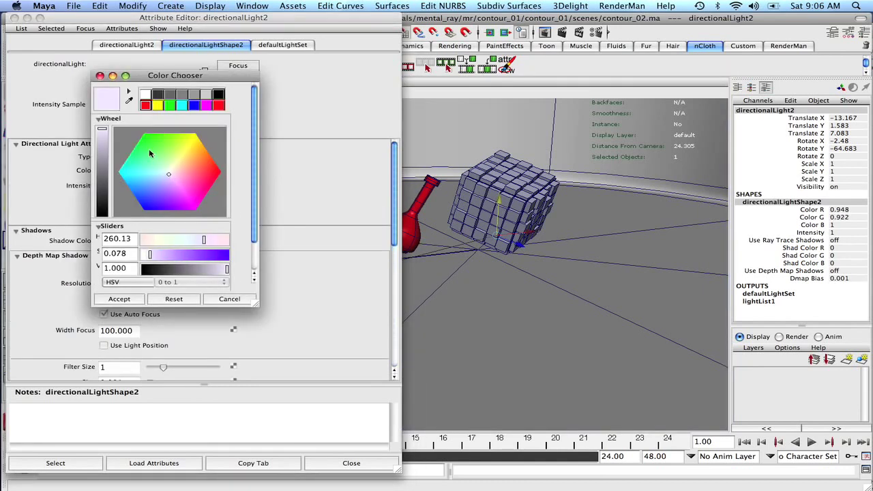
{"action": "left_click", "coordinate": [100, 75]}
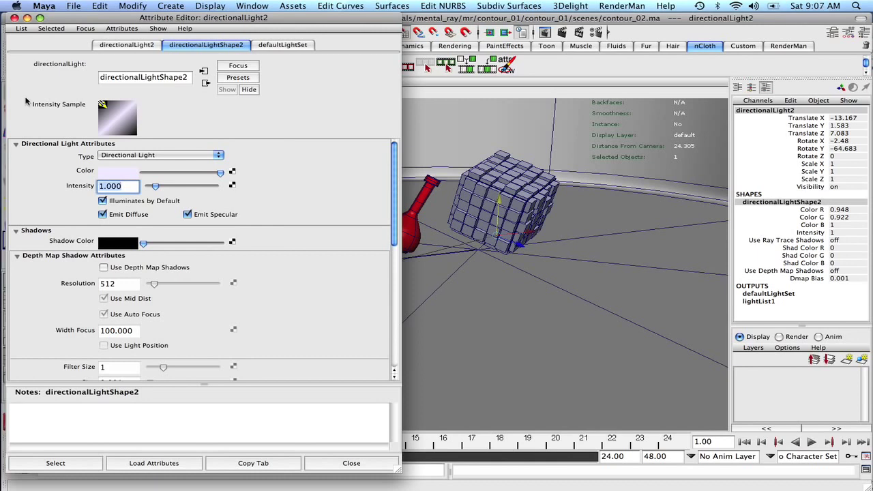
{"action": "type", "text": "1"}
{"action": "key", "text": "Return"}
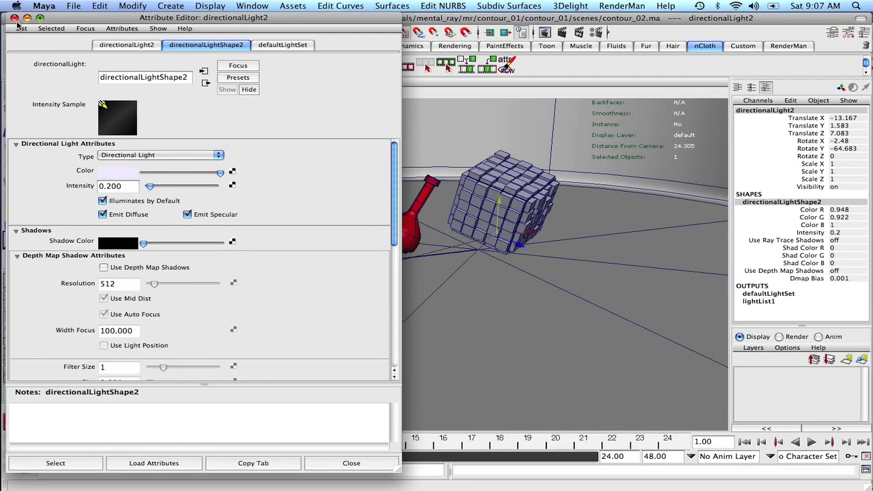
{"action": "left_click", "coordinate": [14, 18]}
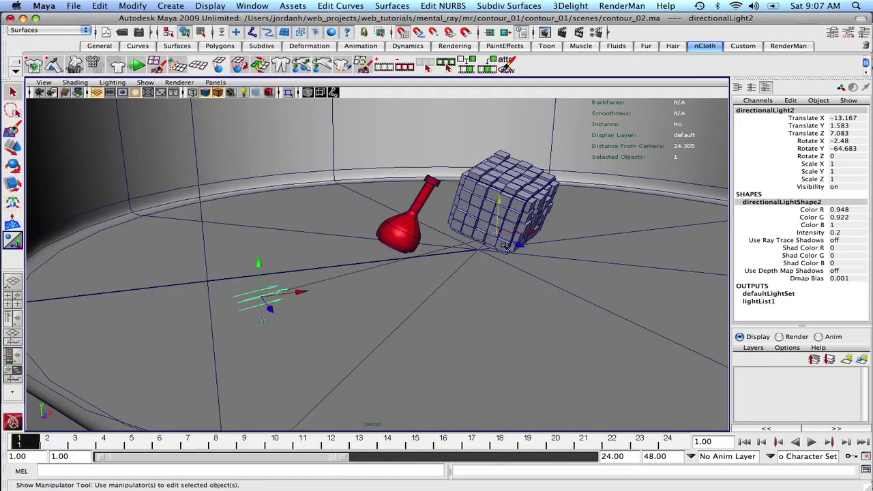
Select directionalLight1 and tint it faint warm pink (1, 0.973, 0.96)
{"action": "scroll", "coordinate": [503, 246], "scroll_direction": "down", "scroll_amount": 5}
{"action": "scroll", "coordinate": [502, 246], "scroll_direction": "down", "scroll_amount": 3}
{"action": "left_click", "coordinate": [573, 247]}
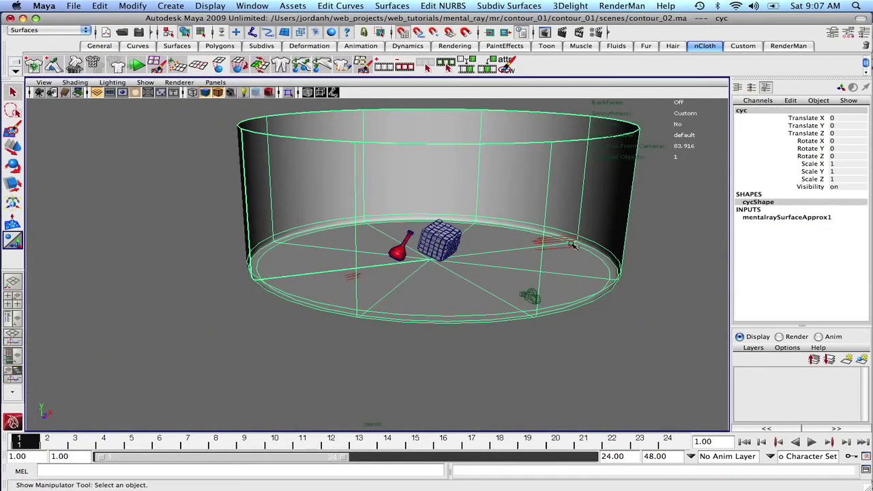
{"action": "left_click", "coordinate": [566, 235]}
{"action": "left_click", "coordinate": [617, 191]}
{"action": "left_click", "coordinate": [568, 240]}
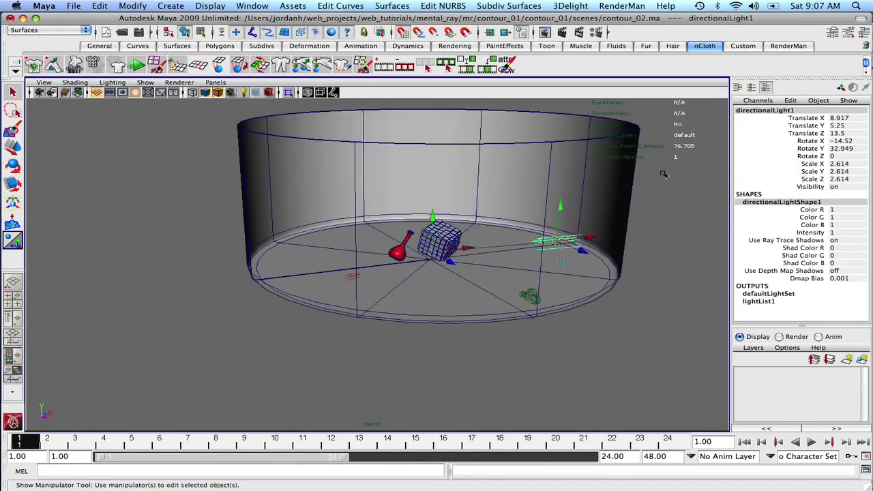
{"action": "key", "text": "ctrl+a"}
{"action": "left_click", "coordinate": [117, 170]}
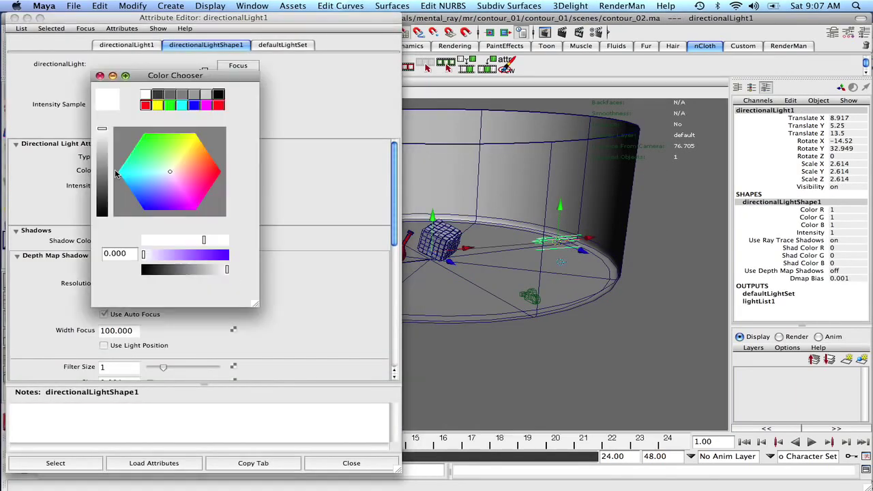
{"action": "left_click_drag", "start_coordinate": [170, 174], "coordinate": [172, 173]}
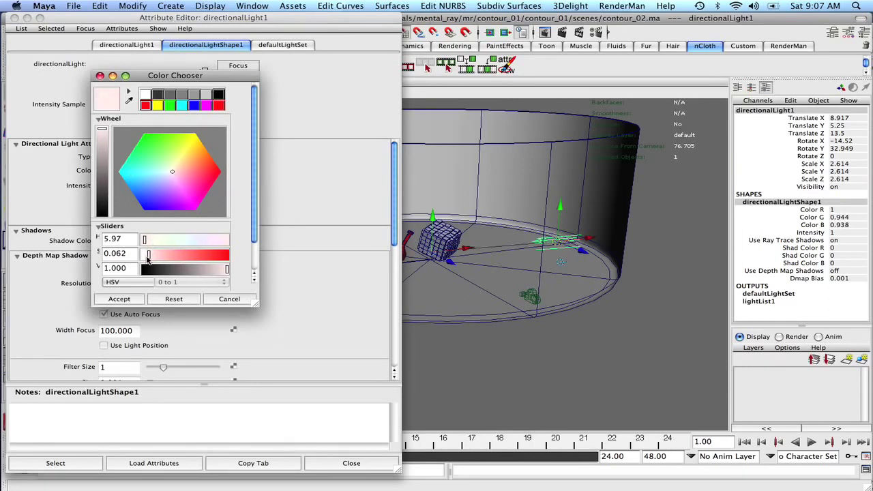
{"action": "left_click_drag", "start_coordinate": [145, 240], "coordinate": [146, 252]}
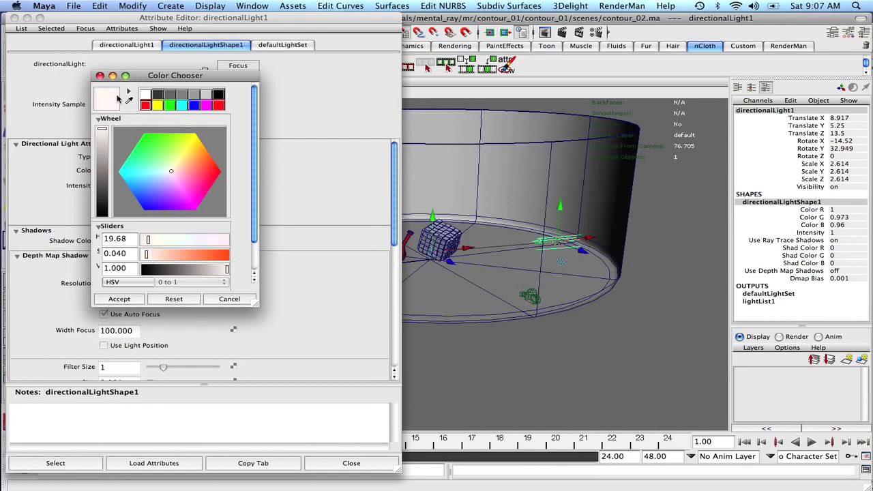
{"action": "left_click", "coordinate": [100, 75]}
{"action": "left_click", "coordinate": [14, 18]}
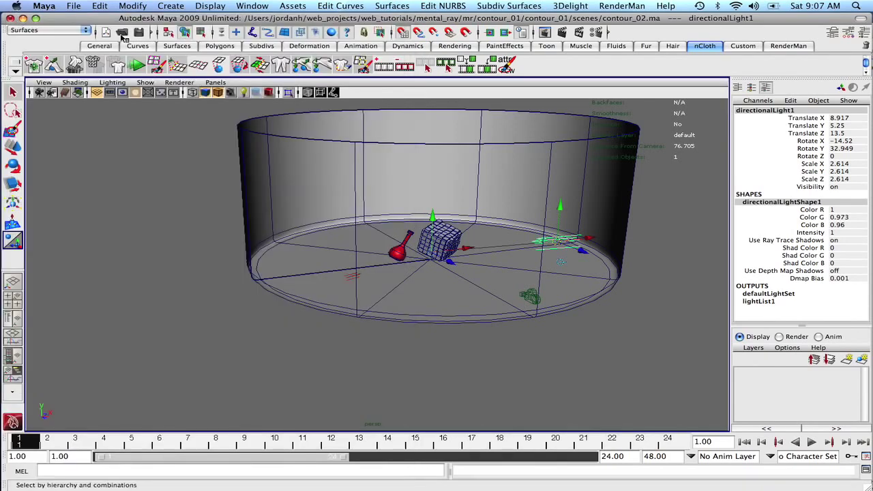
Save the scene, set Renderable Camera to camera_still in the Common render settings, and render the current frame
{"action": "key", "text": "super+s"}
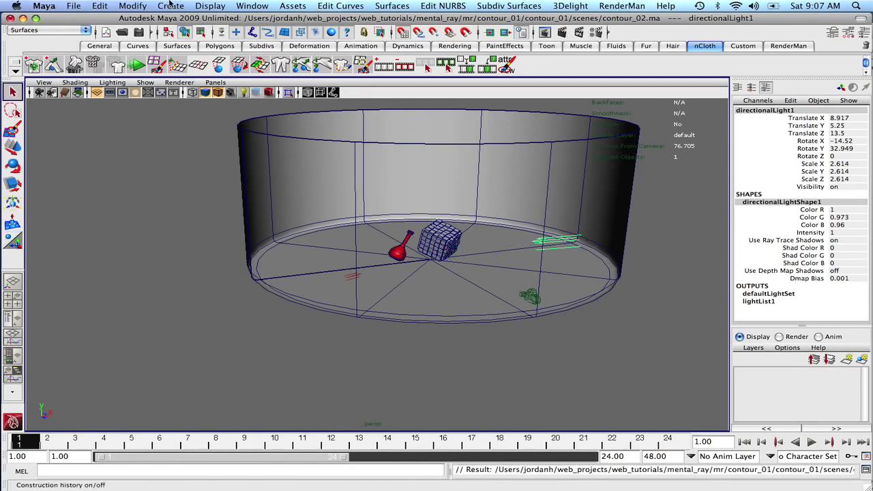
{"action": "left_click", "coordinate": [599, 33]}
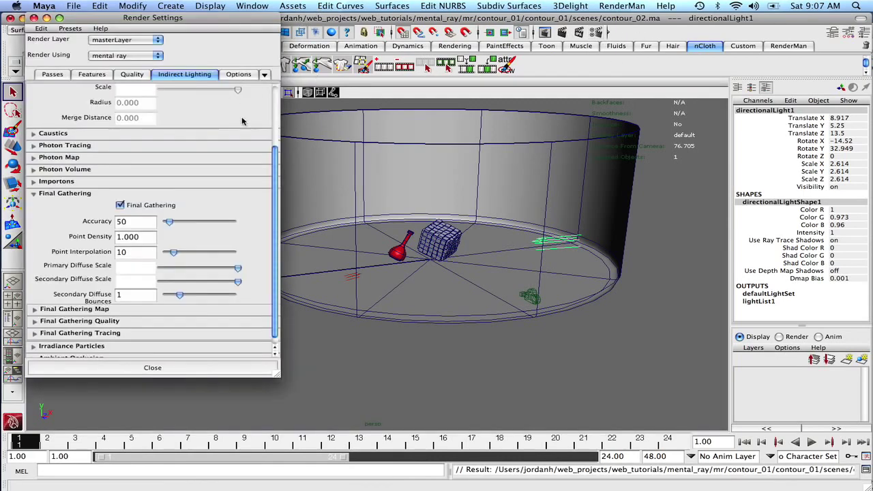
{"action": "left_click", "coordinate": [58, 76]}
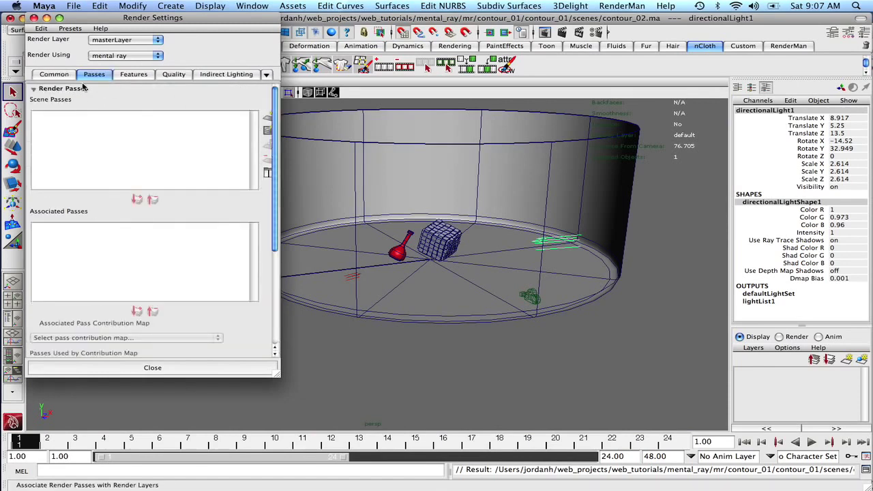
{"action": "left_click", "coordinate": [51, 75]}
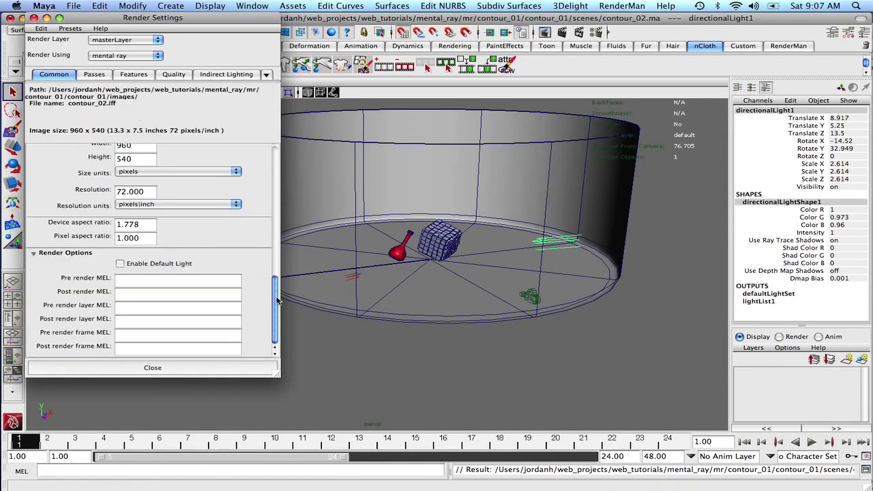
{"action": "mouse_move", "coordinate": [276, 298]}
{"action": "left_mouse_down"}
{"action": "mouse_move", "coordinate": [290, 161]}
{"action": "mouse_move", "coordinate": [257, 250]}
{"action": "left_mouse_up"}
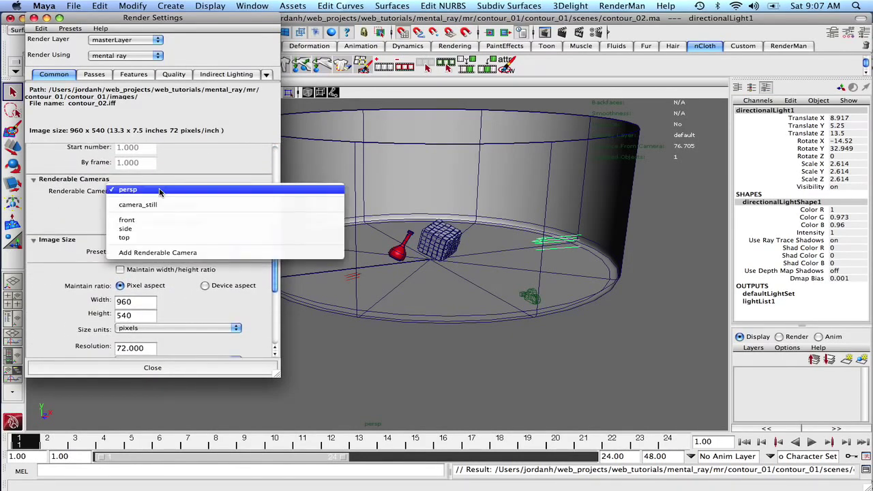
{"action": "left_click", "coordinate": [157, 192]}
{"action": "left_click", "coordinate": [157, 206]}
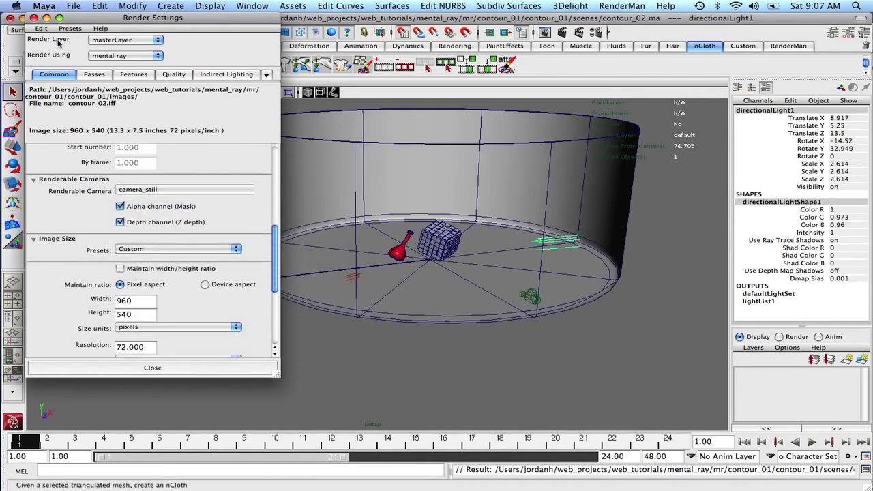
{"action": "left_click", "coordinate": [35, 18]}
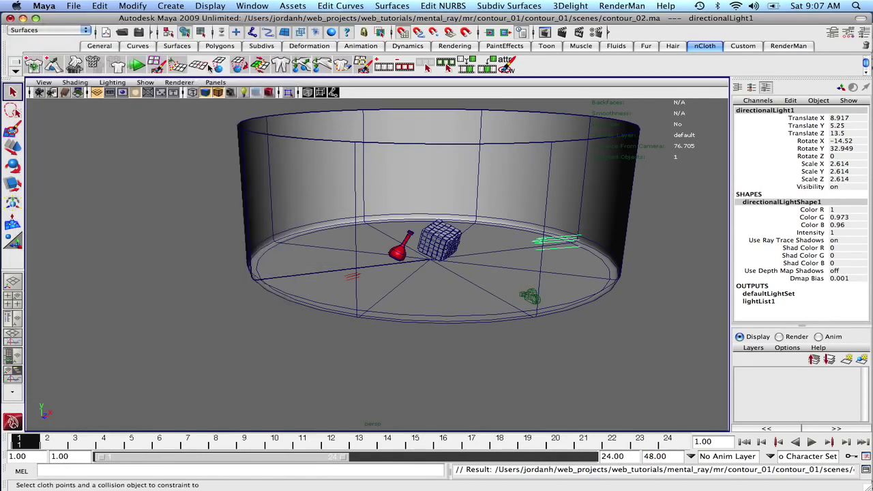
{"action": "left_click", "coordinate": [544, 32]}
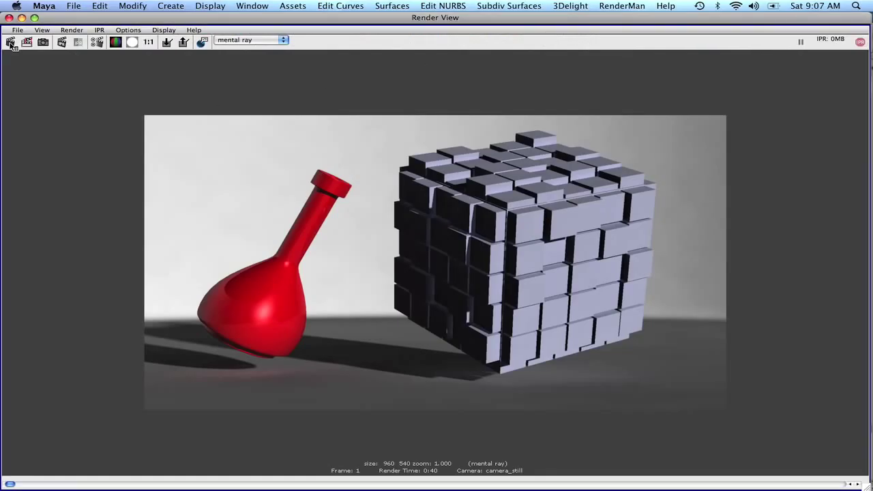